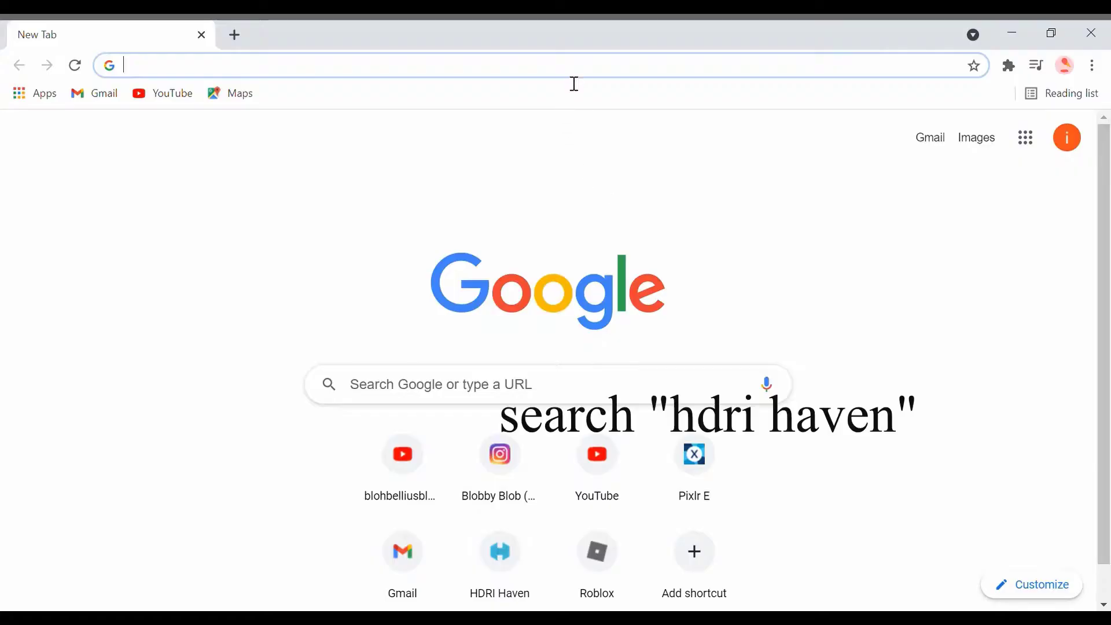
# Step: Google 'hdri haven' in Chrome and open the hdrihaven.com HDRIs page from the top result
pyautogui.click(585, 72)
pyautogui.write('hdri haven')
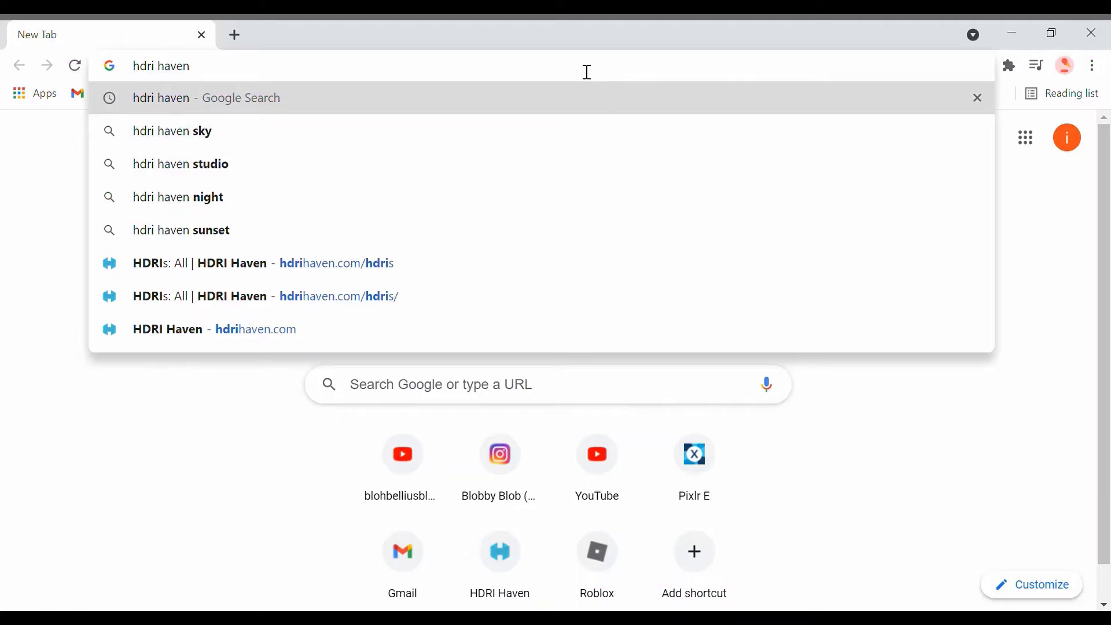
pyautogui.press('Return')
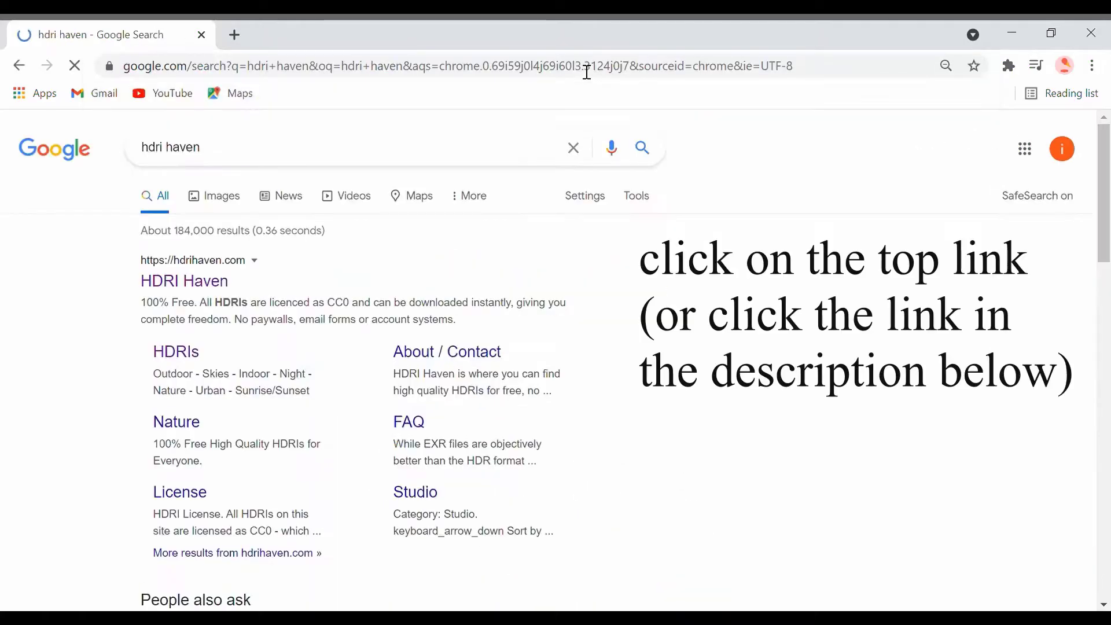
pyautogui.click(192, 285)
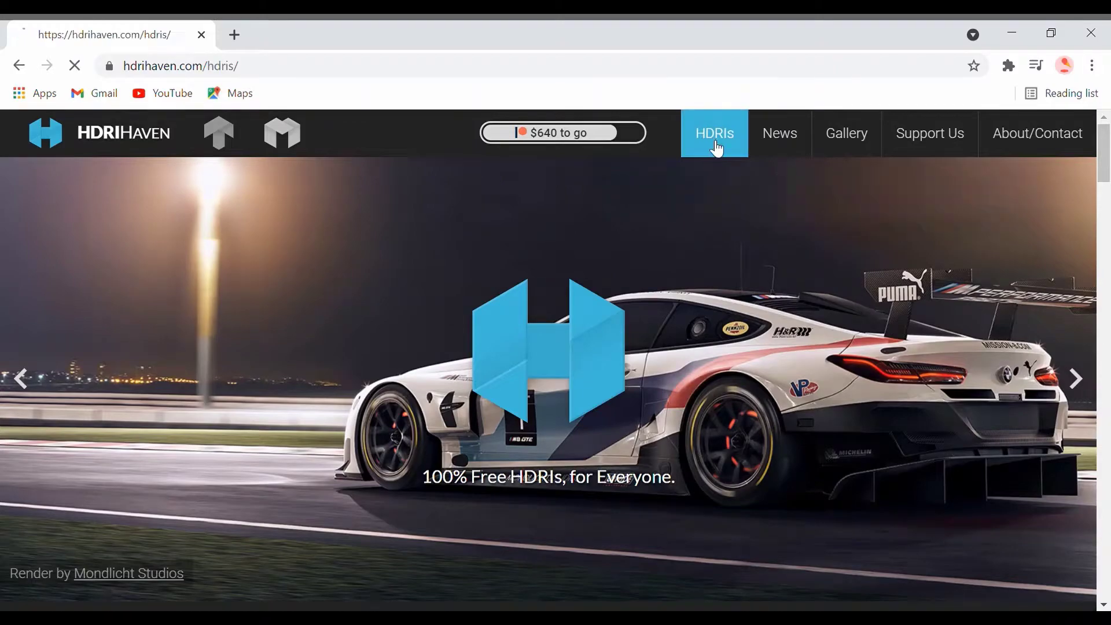
# Step: Scroll through the HDRIs gallery to reach the Sunset Fairway HDRI page
pyautogui.scroll(-5, 688, 260)
pyautogui.scroll(-5, 689, 264)
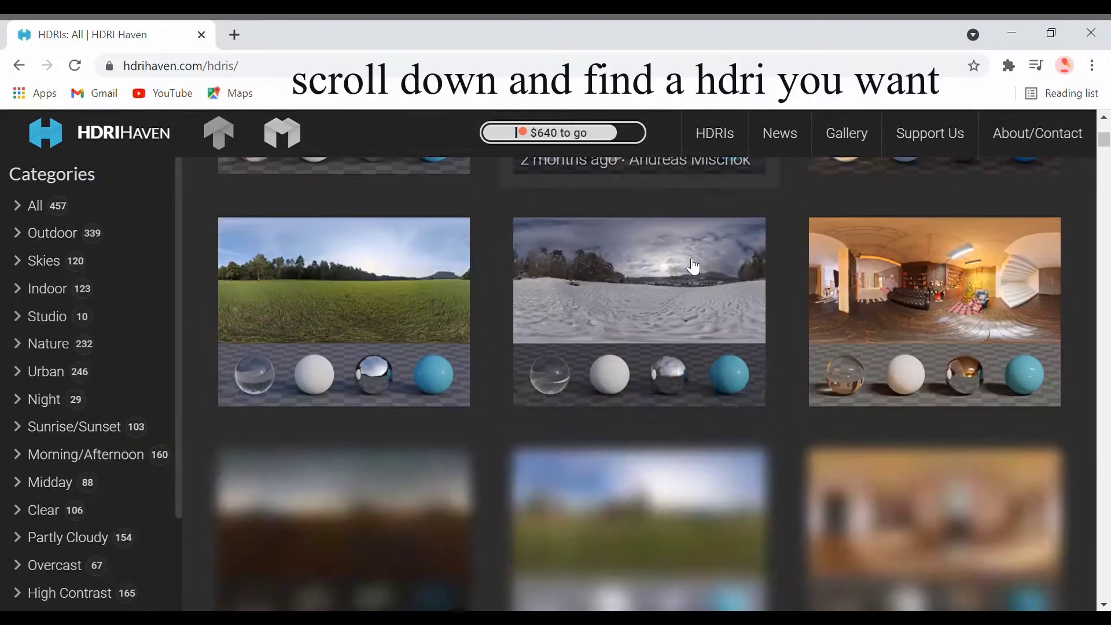
pyautogui.scroll(-5, 693, 266)
pyautogui.scroll(-5, 693, 266)
pyautogui.scroll(-5, 693, 266)
pyautogui.scroll(-5, 693, 266)
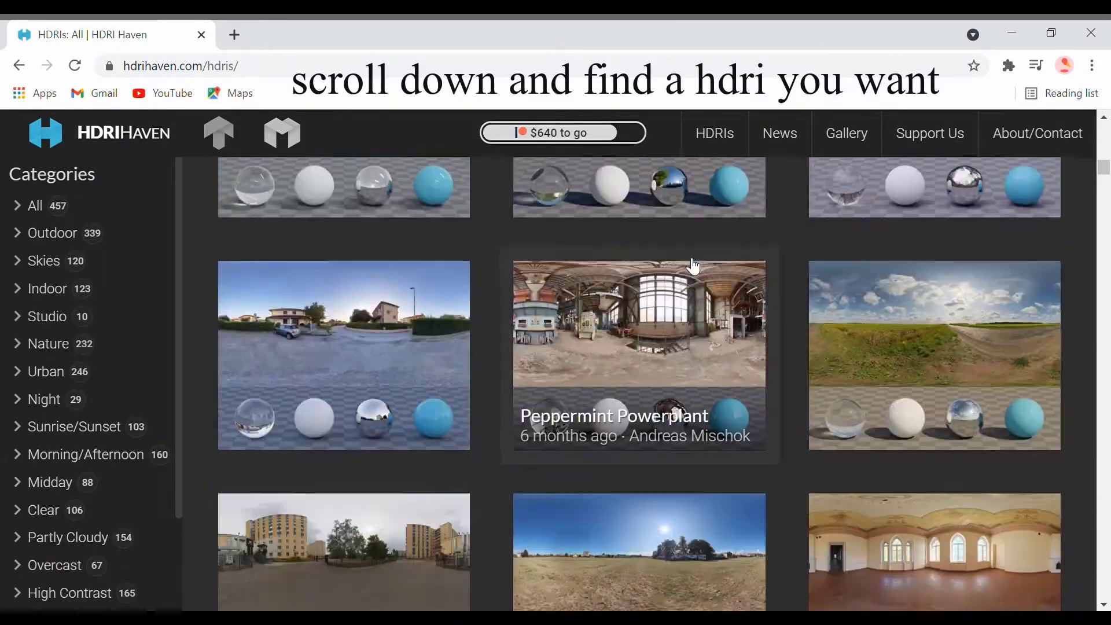
pyautogui.scroll(-5, 693, 266)
pyautogui.scroll(-5, 693, 266)
pyautogui.scroll(-5, 693, 266)
pyautogui.scroll(-5, 700, 301)
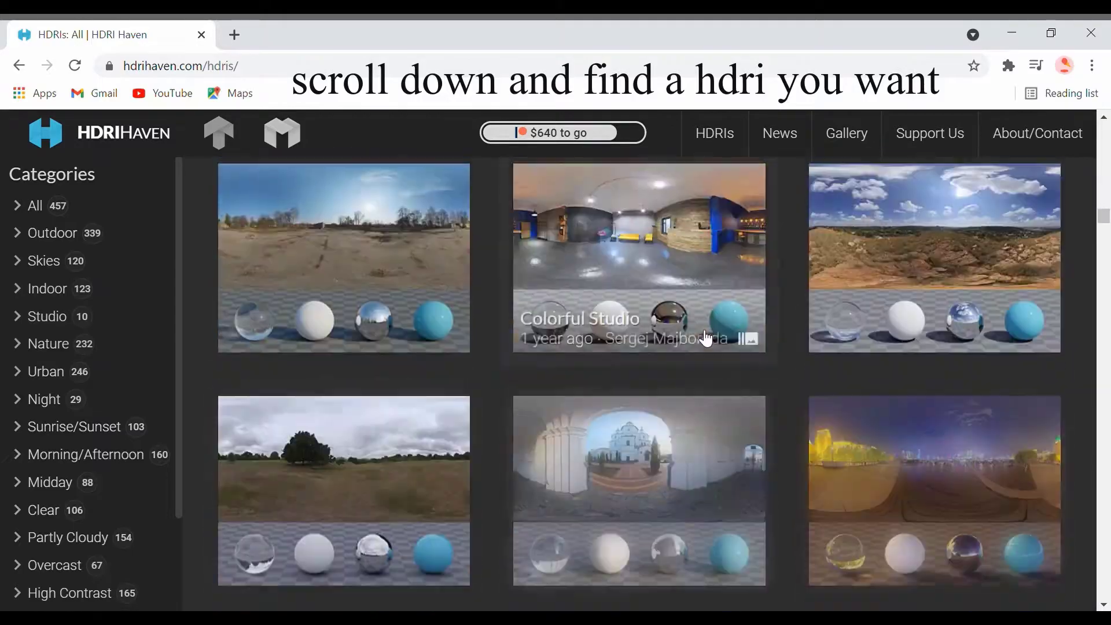
pyautogui.scroll(-5, 616, 416)
pyautogui.scroll(-5, 615, 418)
pyautogui.scroll(-5, 616, 418)
pyautogui.scroll(-5, 617, 422)
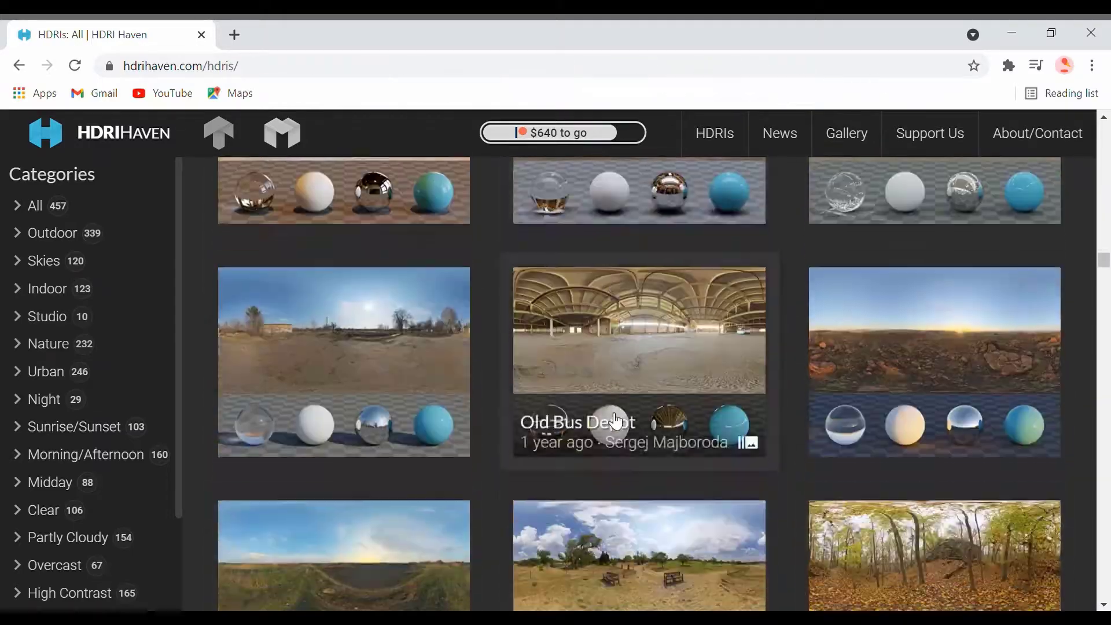
pyautogui.scroll(-5, 615, 421)
pyautogui.scroll(-5, 615, 421)
pyautogui.scroll(-5, 616, 421)
pyautogui.scroll(-5, 615, 420)
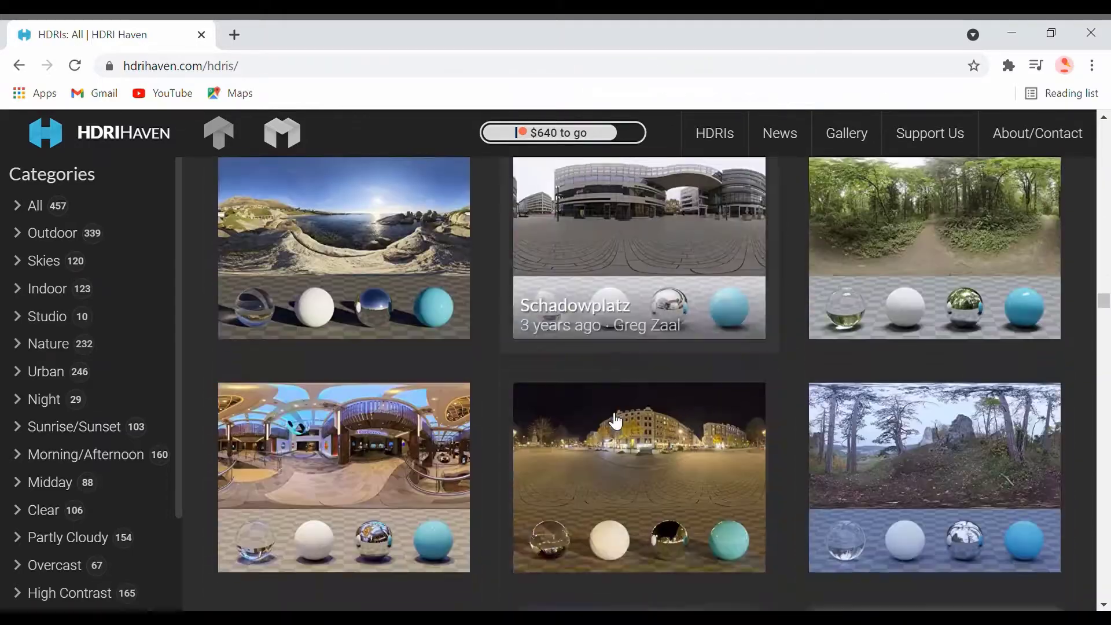
pyautogui.scroll(-5, 615, 420)
pyautogui.scroll(-5, 613, 422)
pyautogui.scroll(-5, 737, 529)
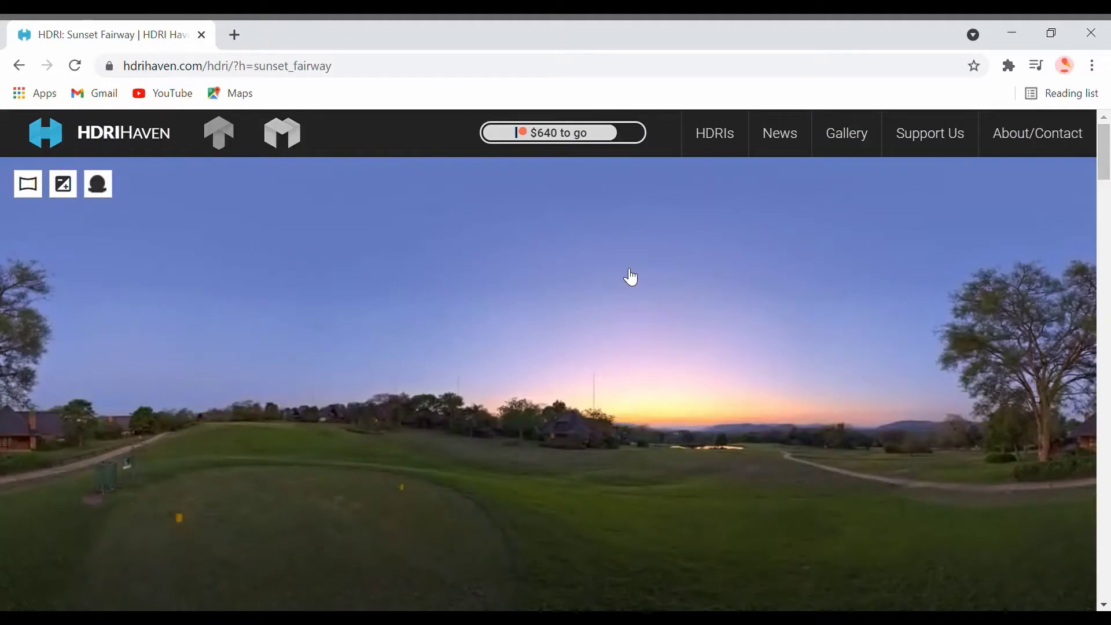
# Step: Download Sunset Fairway as the '4k · 22.9 MB · HDR' file
pyautogui.scroll(-6, 631, 278)
pyautogui.scroll(-5, 631, 278)
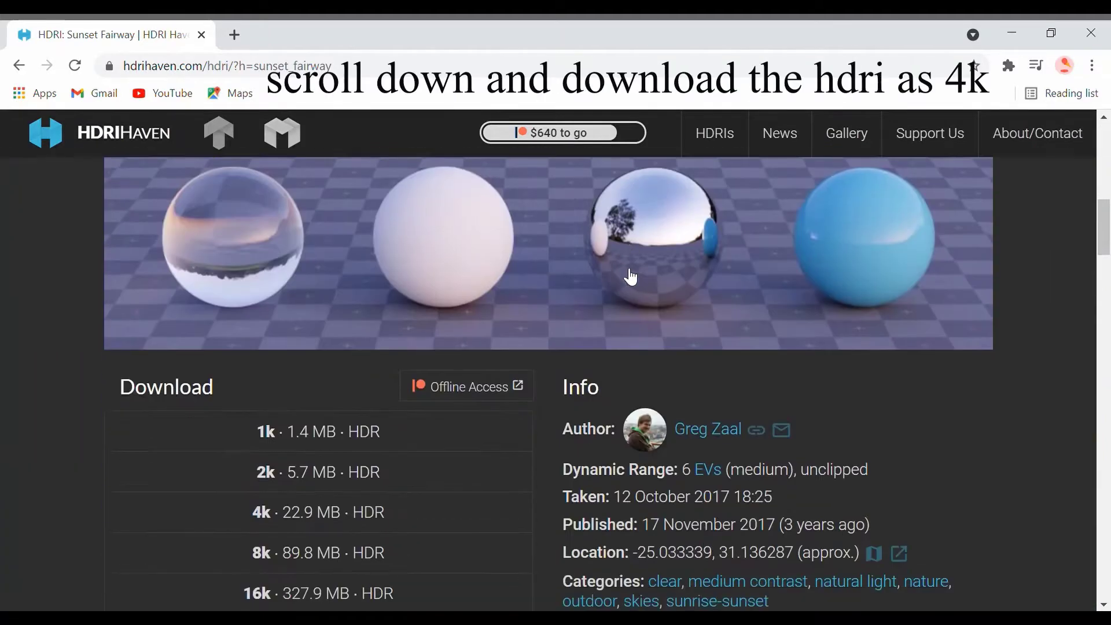
pyautogui.scroll(-5, 631, 278)
pyautogui.scroll(2, 631, 278)
pyautogui.scroll(1, 631, 277)
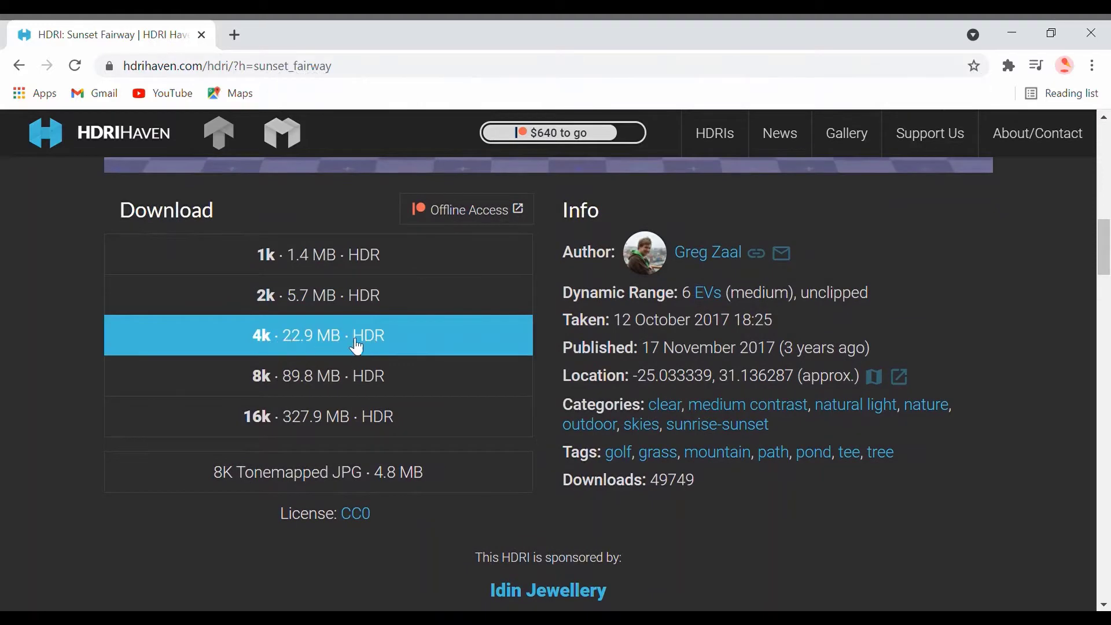
pyautogui.click(383, 346)
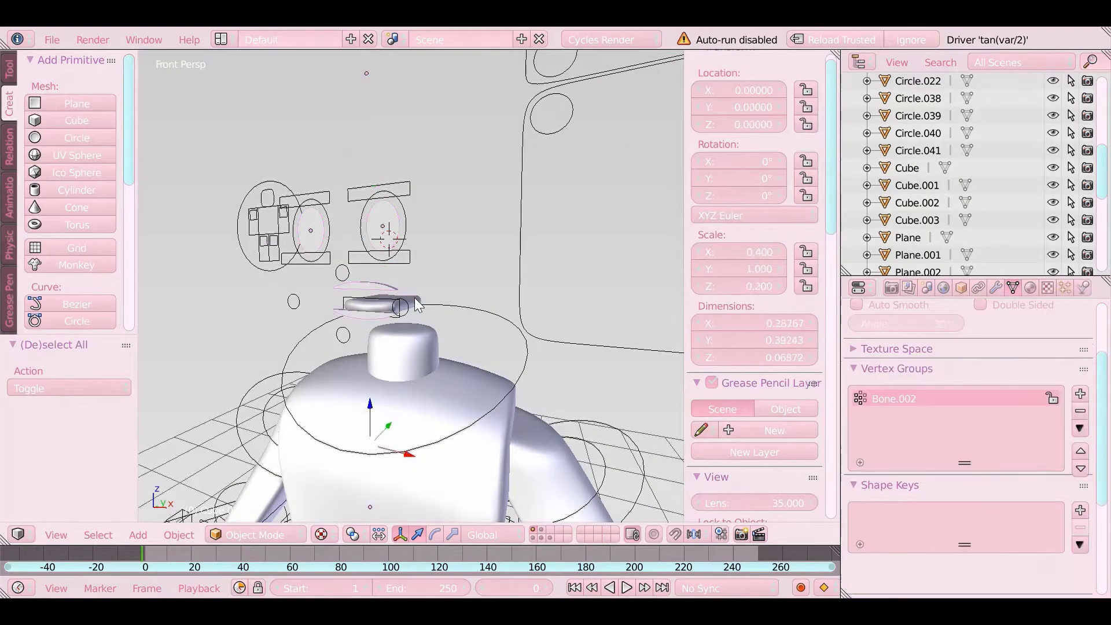
# Step: Delete leftover Cube.012 and turn the lower area into a Node Editor
pyautogui.press('Delete')
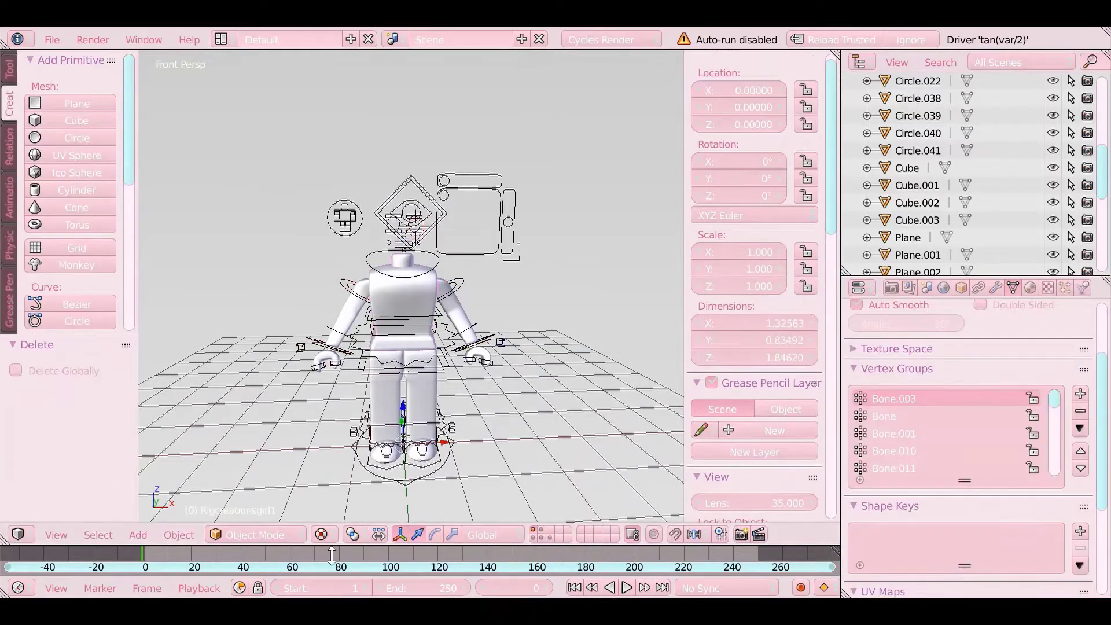
pyautogui.moveTo(346, 554); pyautogui.dragTo(346, 366)
pyautogui.click(18, 588)
pyautogui.click(50, 392)
pyautogui.scroll(2, 248, 440)
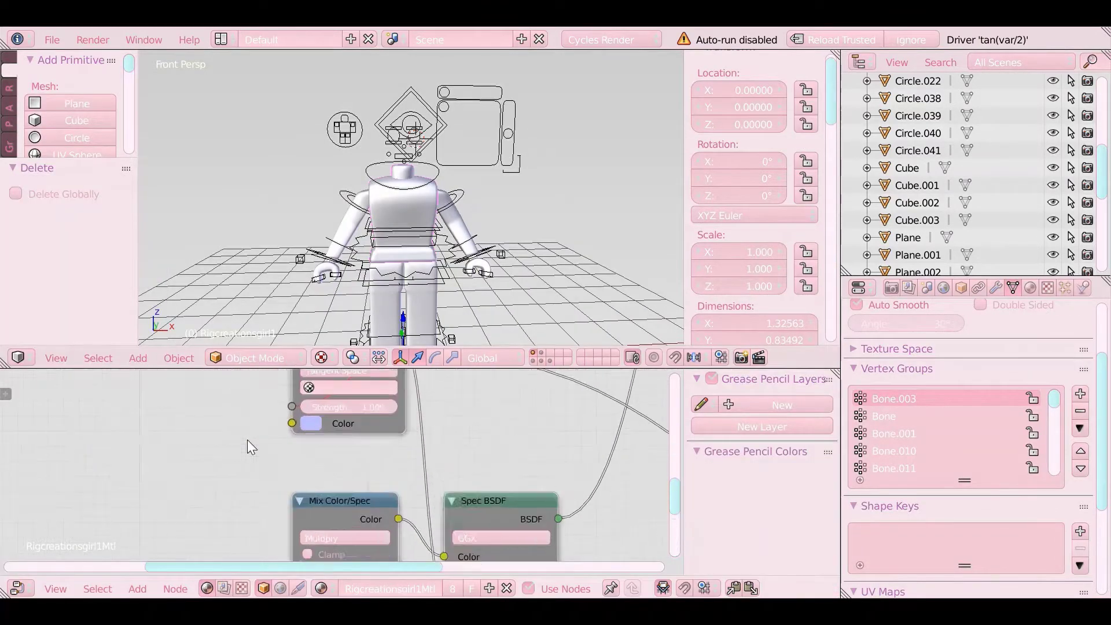
pyautogui.scroll(2, 247, 440)
# Step: Import the textured Roblox girl character model via File > Import
pyautogui.click(313, 399)
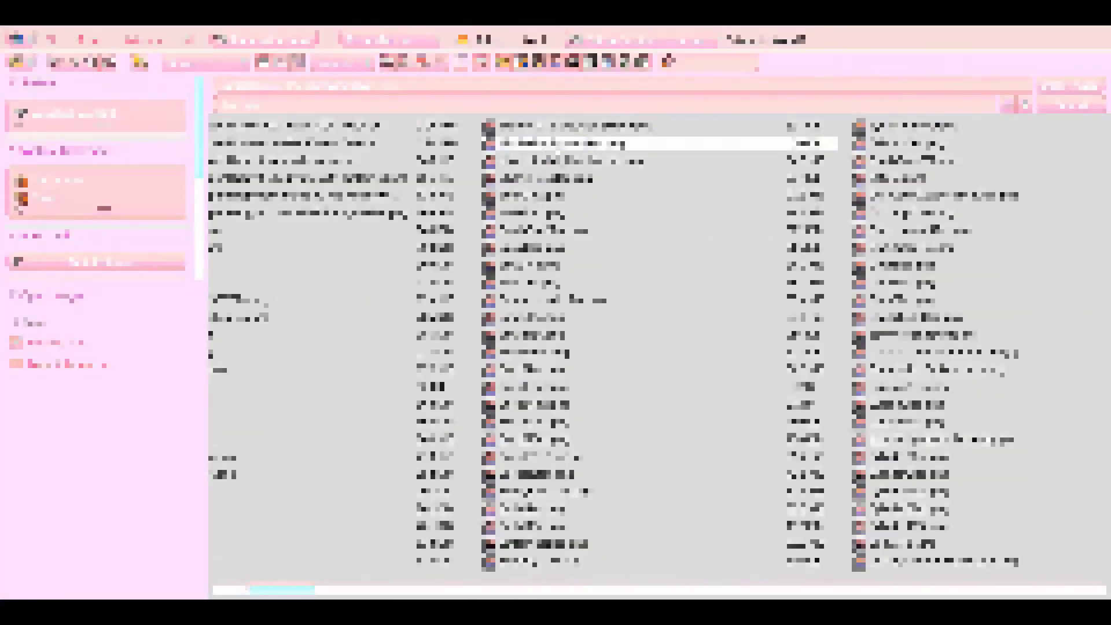
pyautogui.press('Escape')
pyautogui.click(42, 40)
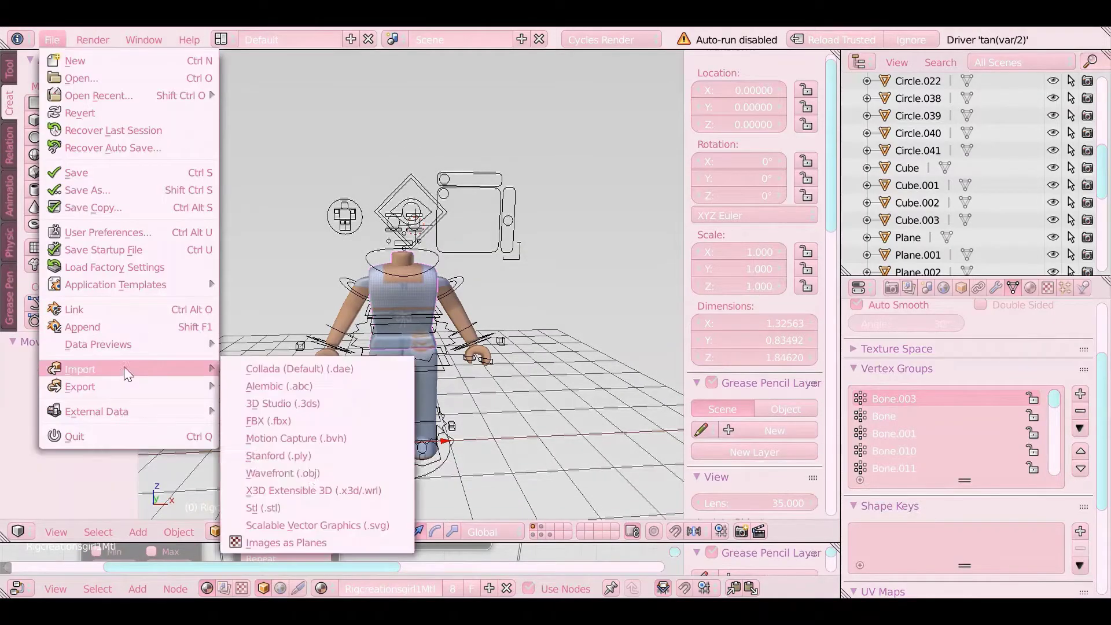
pyautogui.click(260, 473)
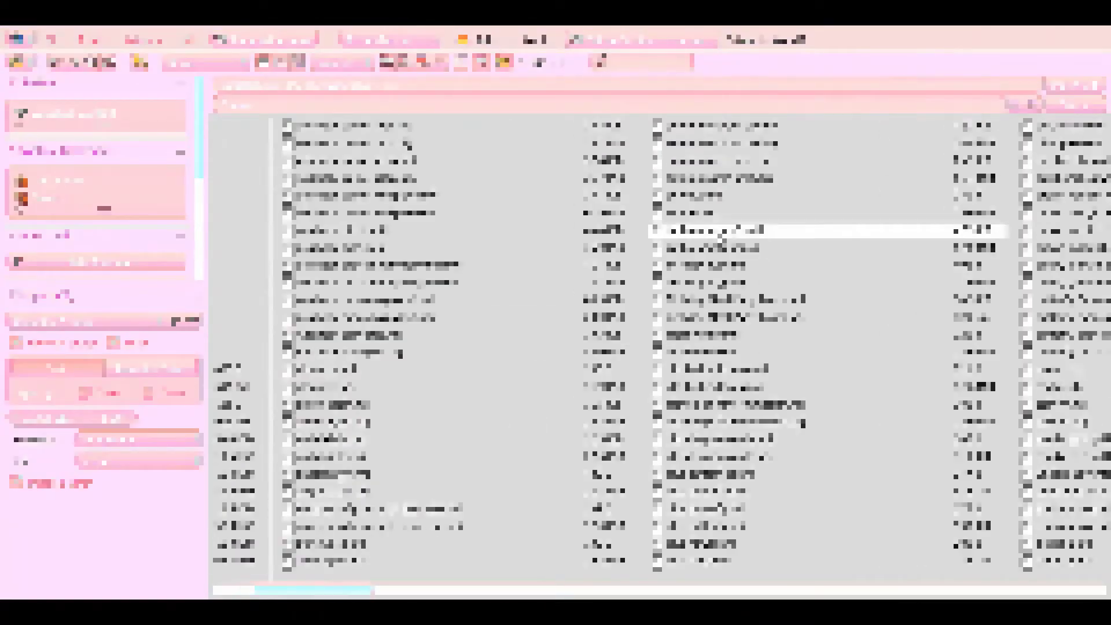
pyautogui.click(1071, 86)
pyautogui.scroll(3, 422, 388)
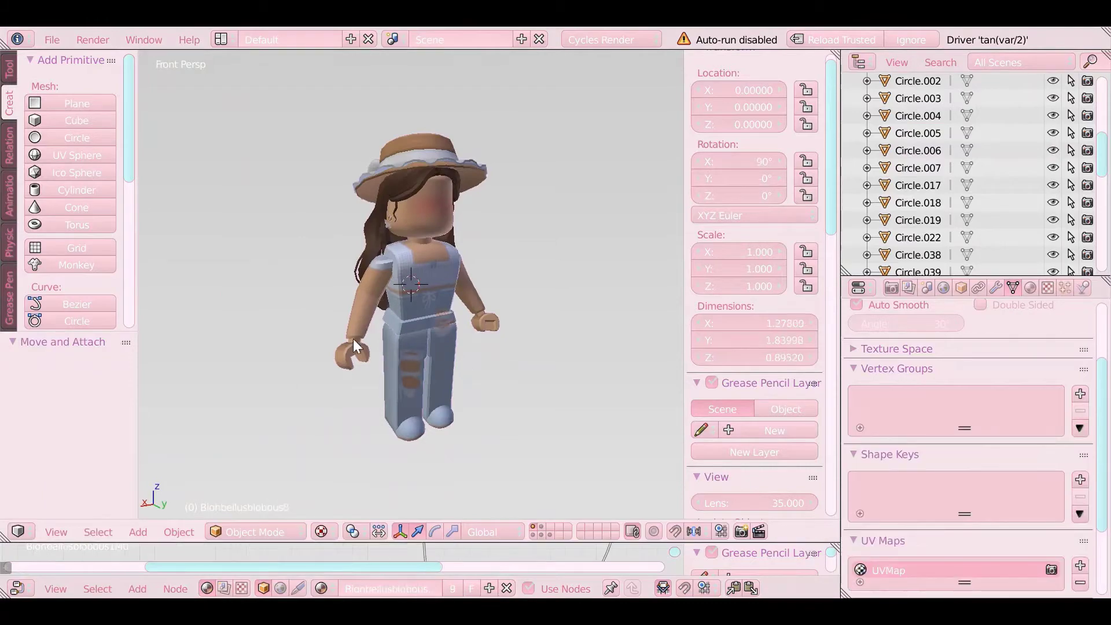
# Step: Delete the imported body, keeping its hat and hair, and set their origin
pyautogui.rightClick(422, 388)
pyautogui.press('Delete')
pyautogui.scroll(-5, 490, 191)
pyautogui.hotkey('shift', 'ctrl', 'alt', 'c')
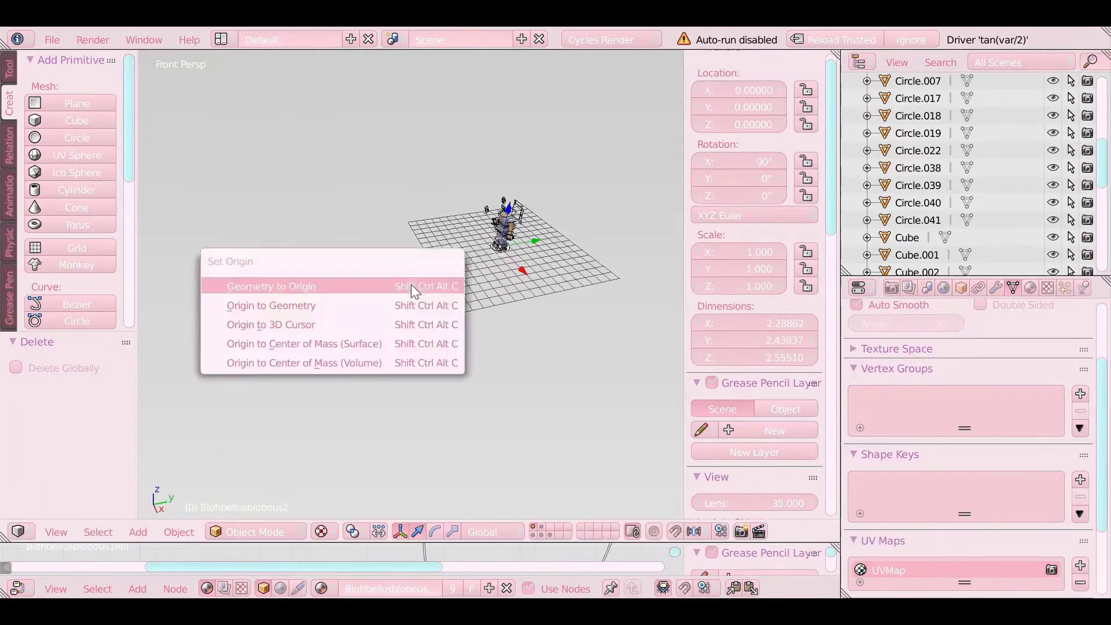
pyautogui.click(410, 285)
# Step: Move the hair onto the rig's head along Y and rotate it 181° about Z
pyautogui.press('g')
pyautogui.press('y')
pyautogui.click(384, 230)
pyautogui.scroll(5, 621, 247)
pyautogui.press('g')
pyautogui.press('x')
pyautogui.click(400, 244)
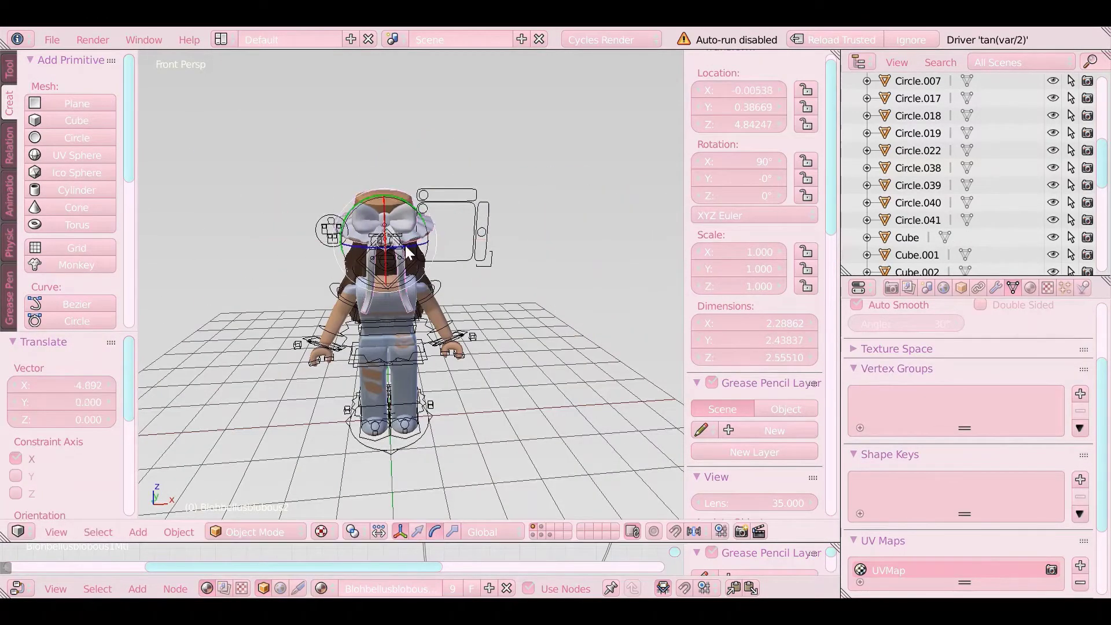
pyautogui.press('r')
pyautogui.press('z')
pyautogui.moveTo(405, 289); pyautogui.dragTo(429, 521, button='middle')
# Step: Readjust the hair's Y position on the head, undoing a stray rotation
pyautogui.press('g')
pyautogui.press('y')
pyautogui.click(450, 254)
pyautogui.hotkey('shift', 'f')
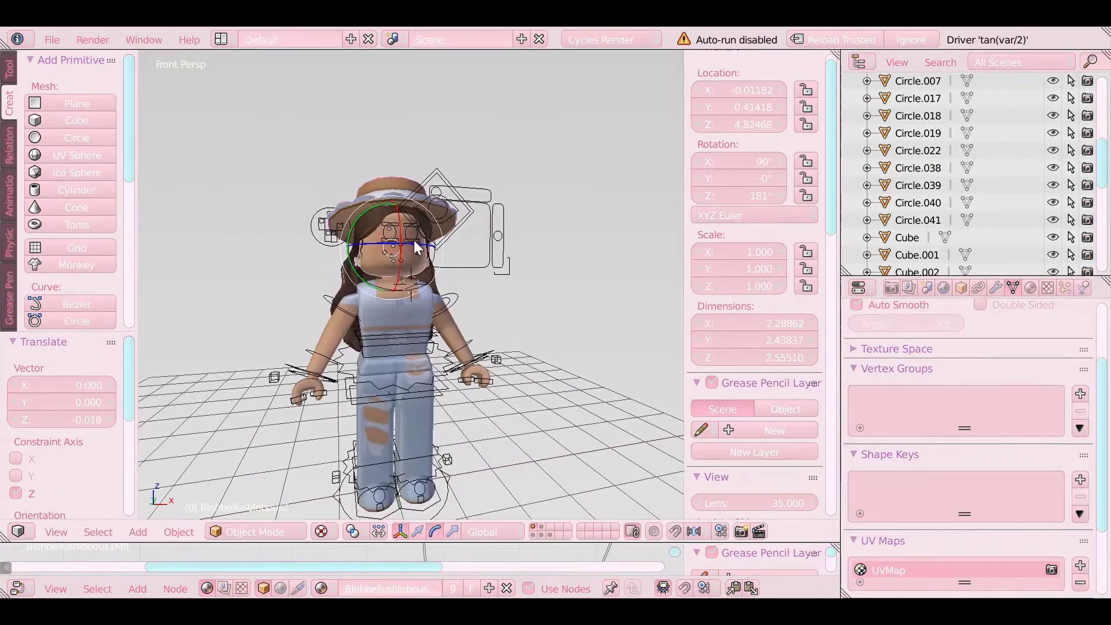
pyautogui.click(489, 122)
pyautogui.press('r')
pyautogui.hotkey('ctrl', 'z')
pyautogui.press('KP_1')
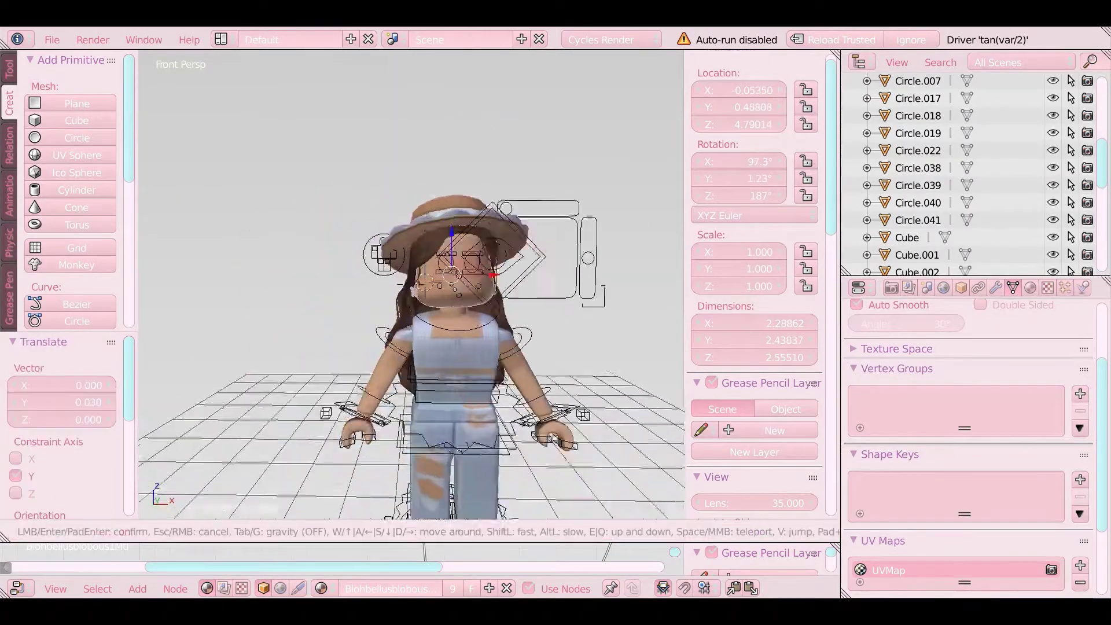
# Step: Tilt the lower hair part 7.86° in Edit Mode, then enter Pose Mode near the legs
pyautogui.click(255, 532)
pyautogui.click(258, 489)
pyautogui.press('a')
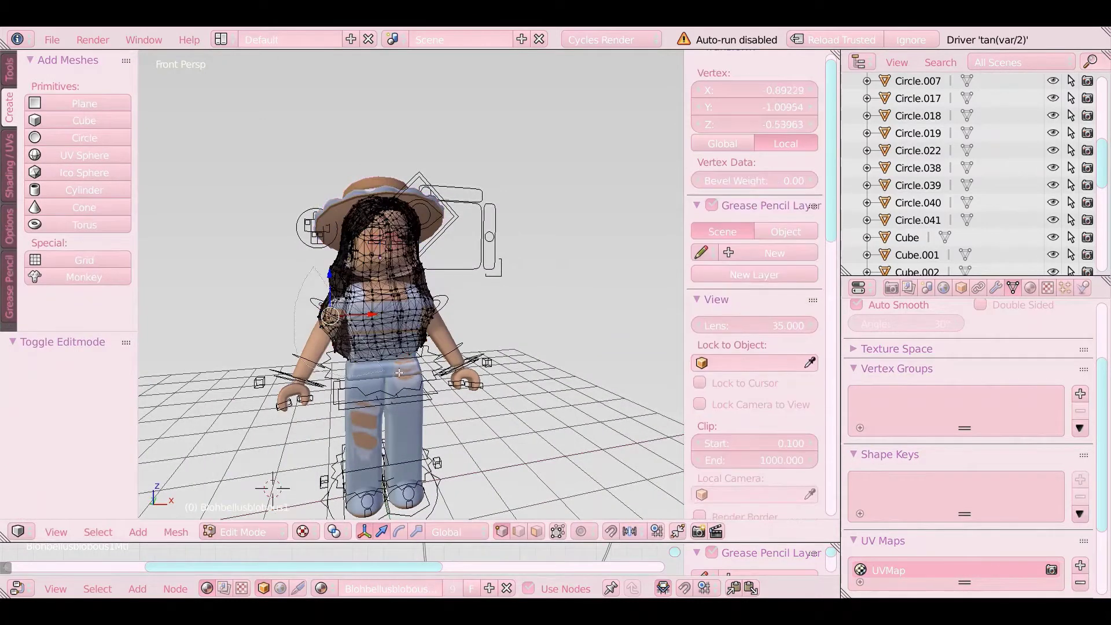
pyautogui.press('l')
pyautogui.press('r')
pyautogui.click(415, 317)
pyautogui.hotkey('ctrl', 'z')
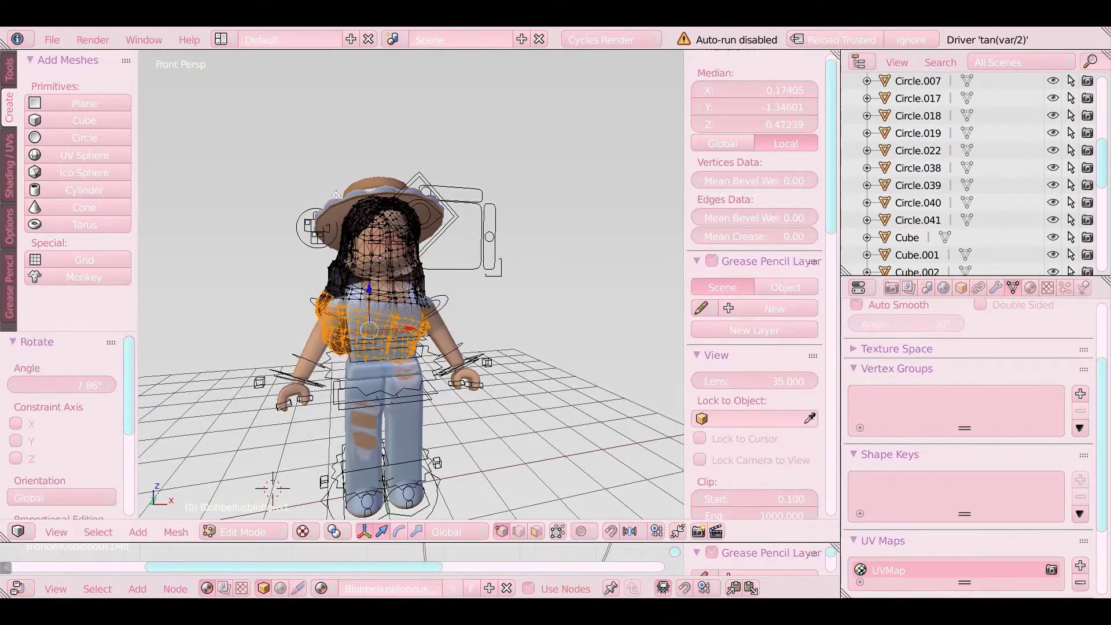
pyautogui.press('Tab')
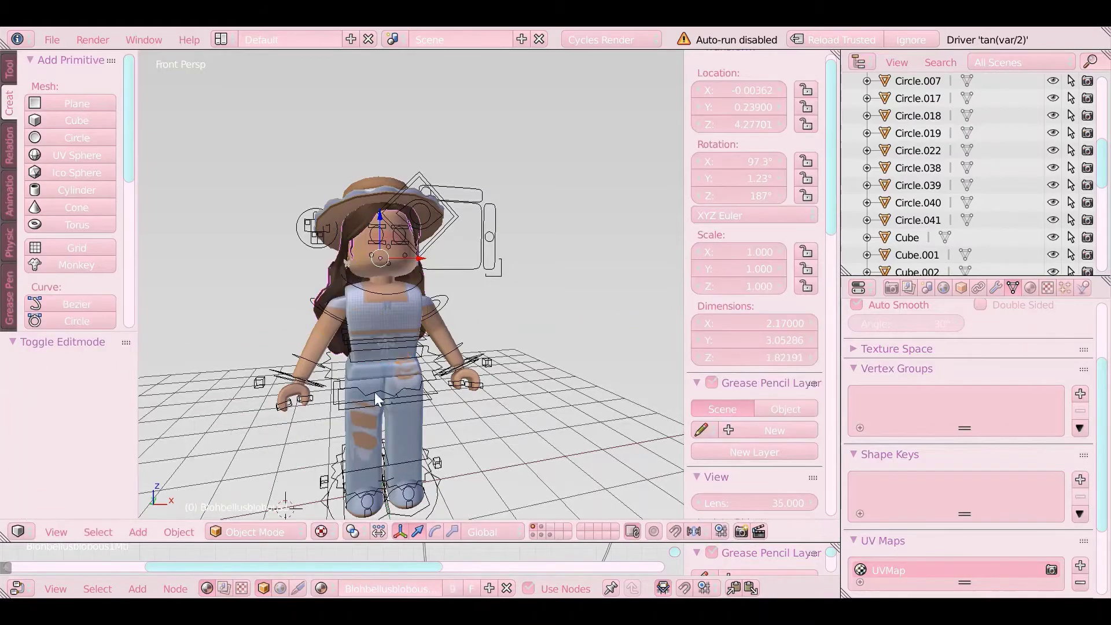
pyautogui.hotkey('shift', 'f')
# Step: Rotate the leg bone 17.1° and pull the view back to the whole character
pyautogui.press('Escape')
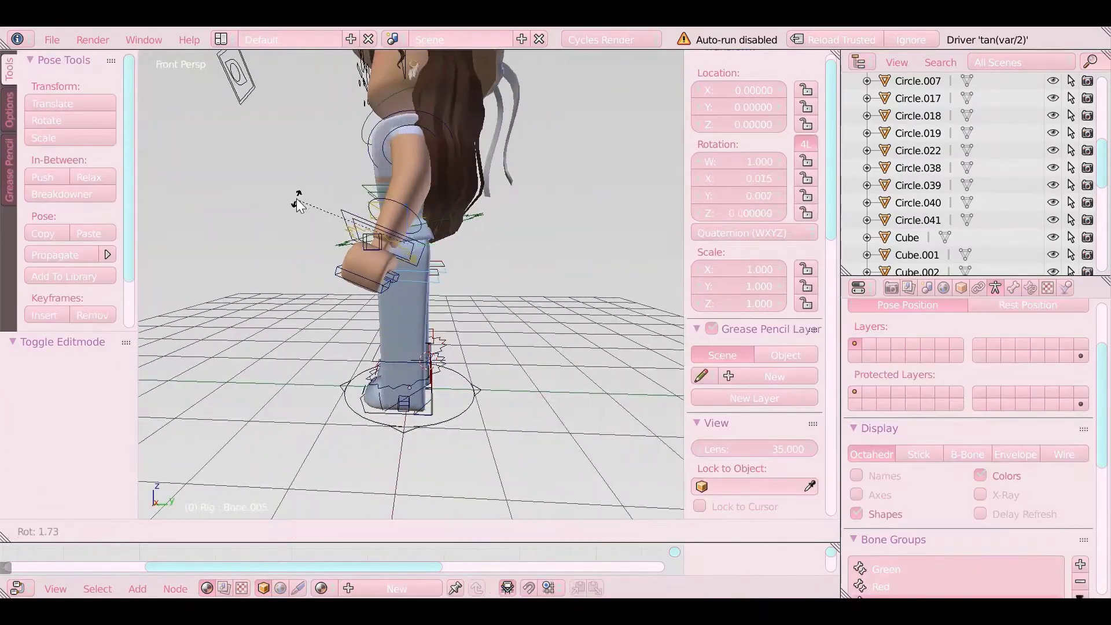
pyautogui.press('r')
pyautogui.click(407, 175)
pyautogui.hotkey('shift', 'f')
pyautogui.press('Return')
pyautogui.press('r')
pyautogui.click(407, 175)
pyautogui.hotkey('shift', 'f')
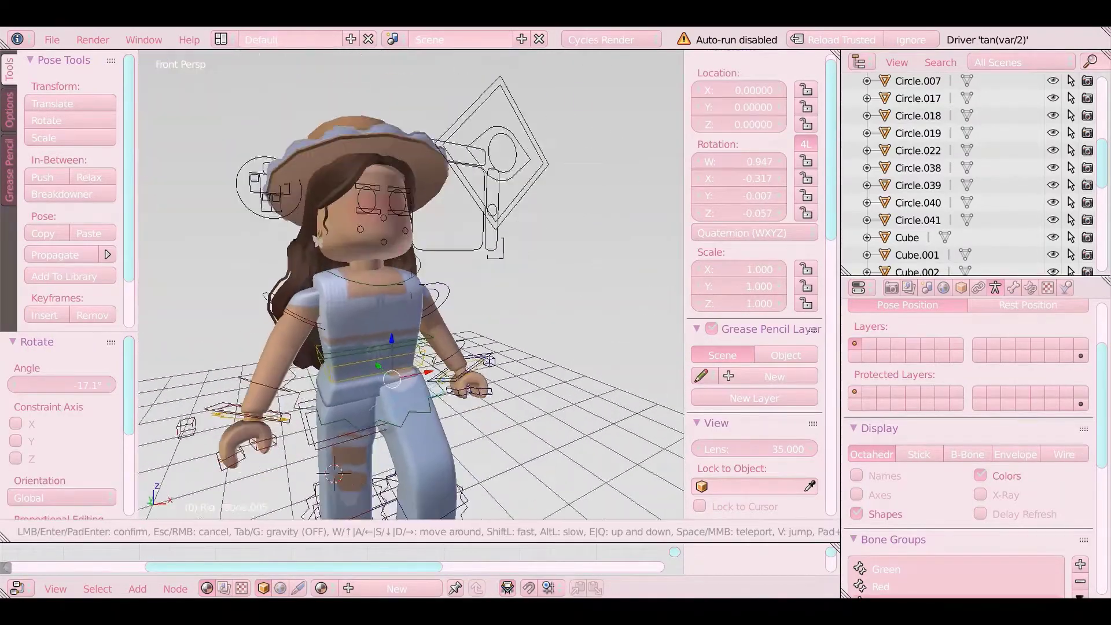
pyautogui.press('Escape')
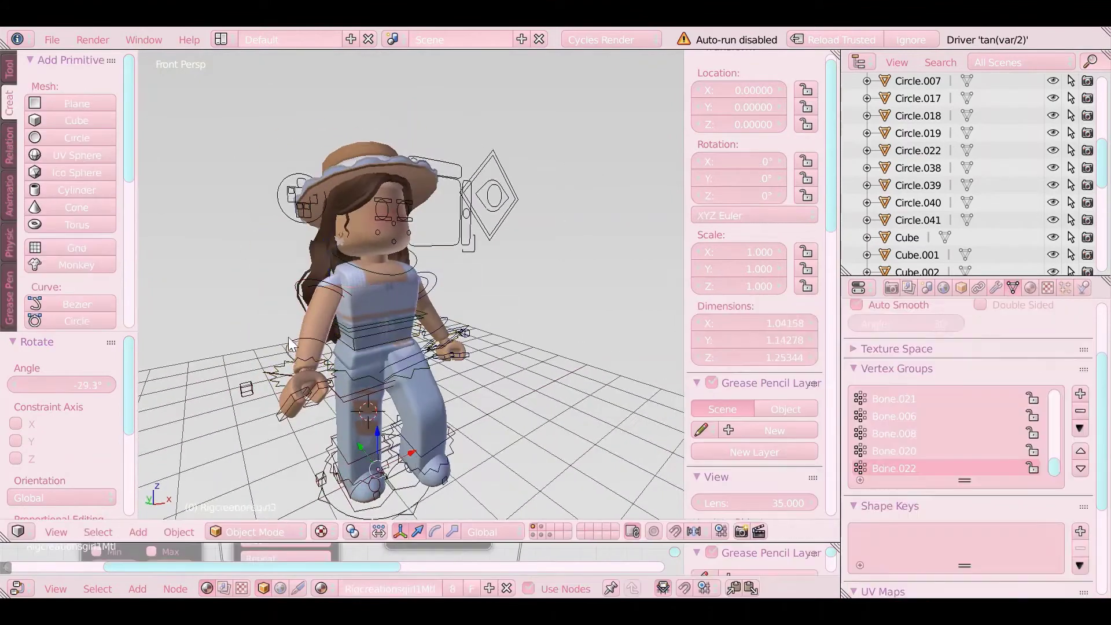
# Step: Rotate the arm bones outward, including Bone.012 about the Z axis
pyautogui.press('r')
pyautogui.hotkey('shift', 'f')
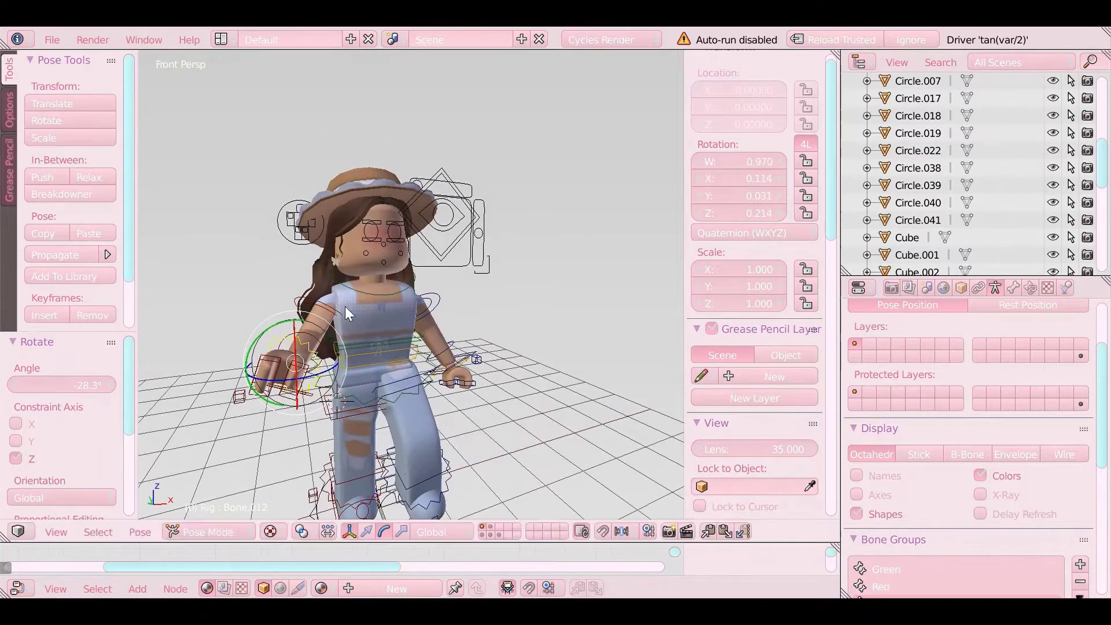
pyautogui.press('r')
pyautogui.click(269, 354)
pyautogui.click(283, 327)
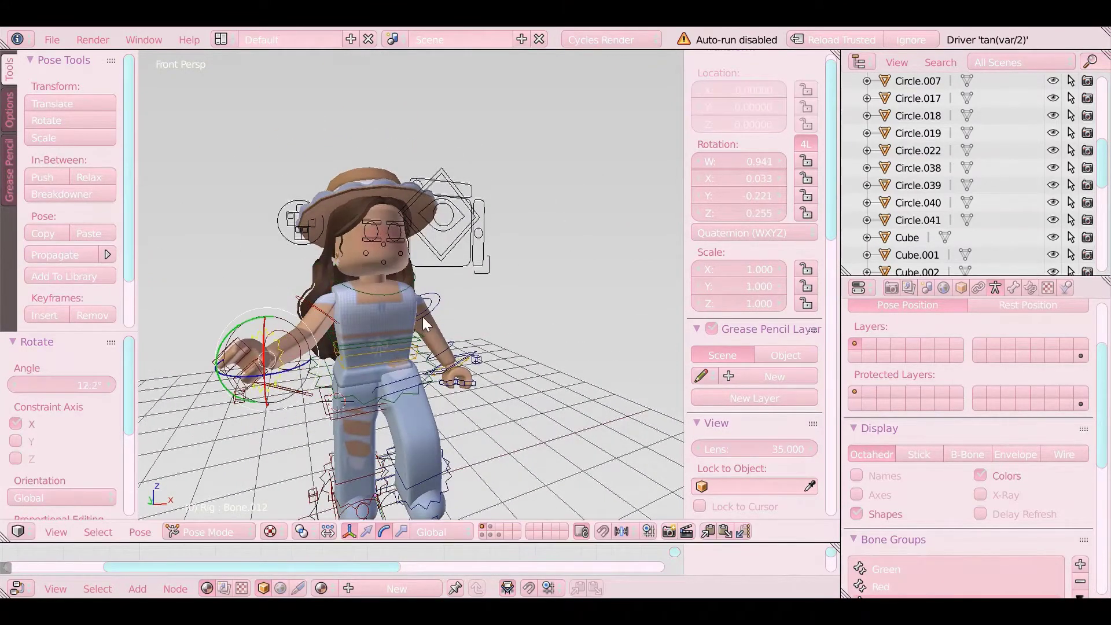
pyautogui.rightClick(431, 301)
pyautogui.rightClick(248, 362)
pyautogui.press('r')
pyautogui.press('z')
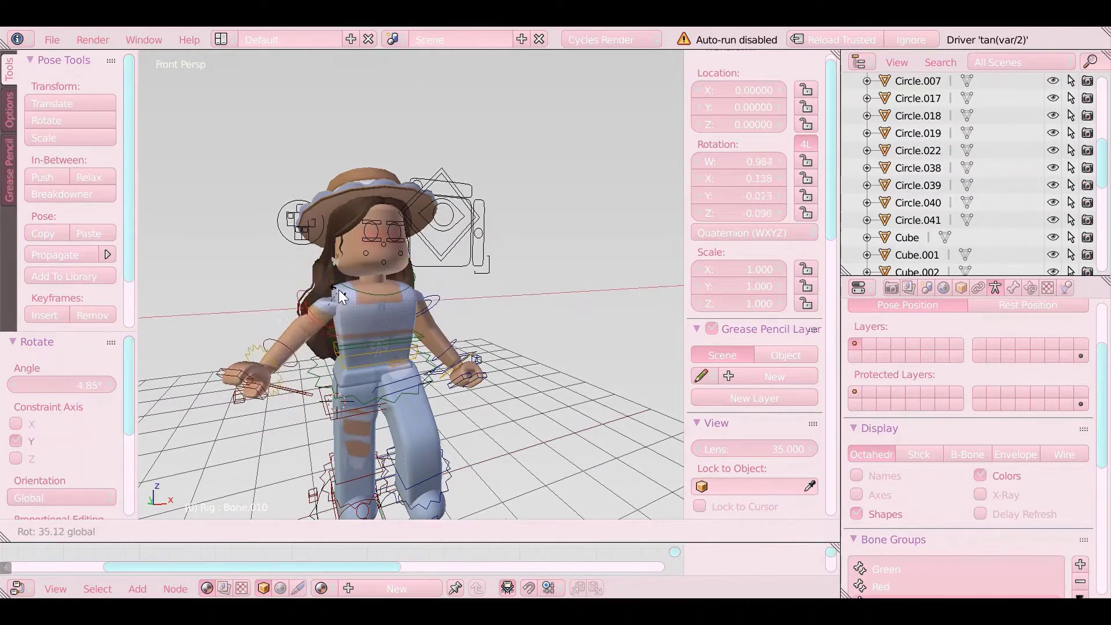
pyautogui.click(231, 353)
# Step: Rotate the arm 14.8° about global Z, then further about Y
pyautogui.press('r')
pyautogui.press('r')
pyautogui.press('z')
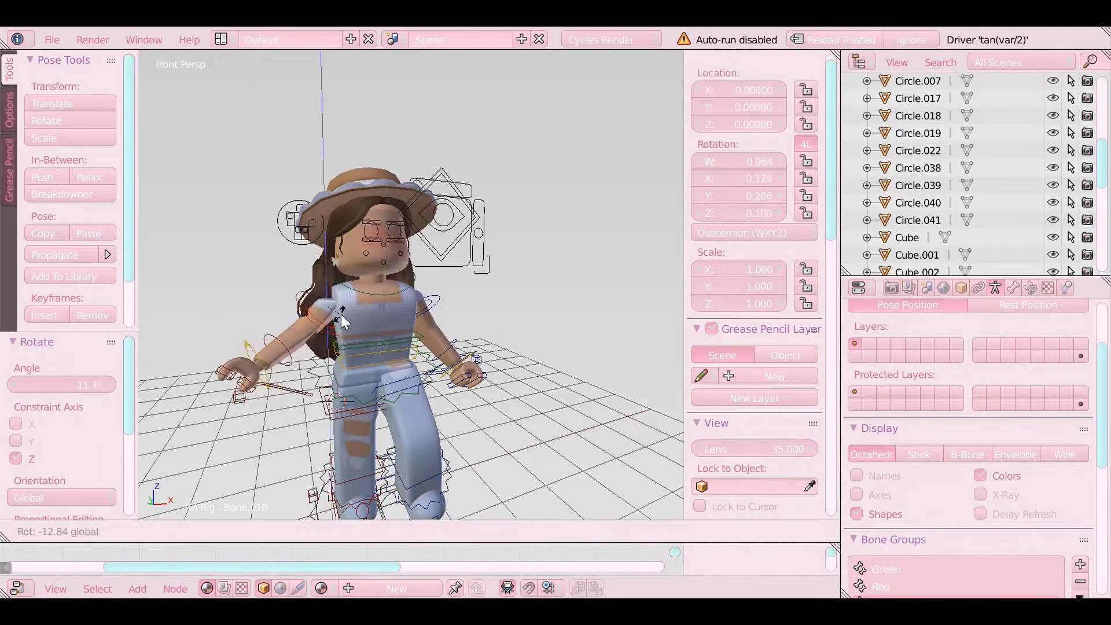
pyautogui.click(278, 327)
pyautogui.press('r')
pyautogui.press('y')
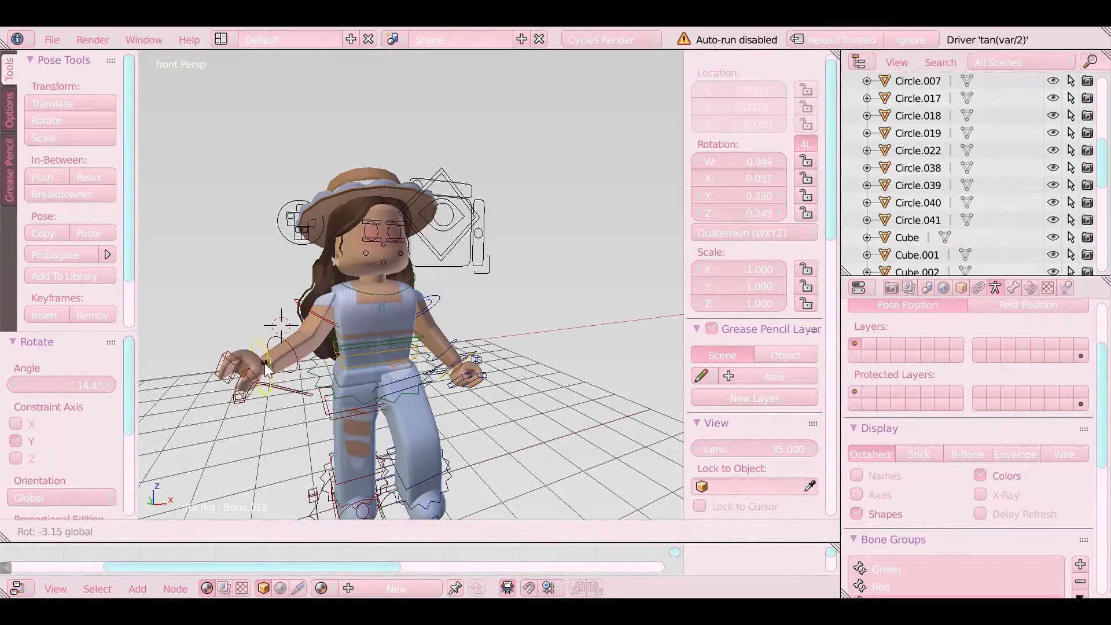
pyautogui.click(892, 288)
# Step: Add a camera in Object Mode and align it to the current view
pyautogui.hotkey('ctrl', 'Tab')
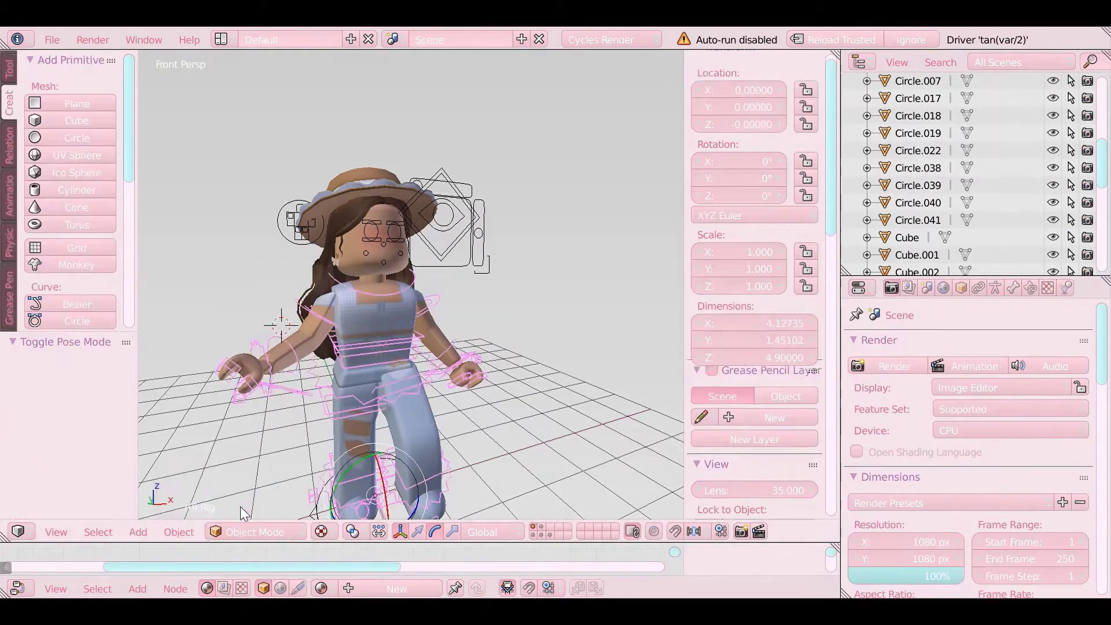
pyautogui.hotkey('shift', 'a')
pyautogui.press('ctrl+alt+KP_0')
pyautogui.press('ctrl+KP_0')
pyautogui.press('t')
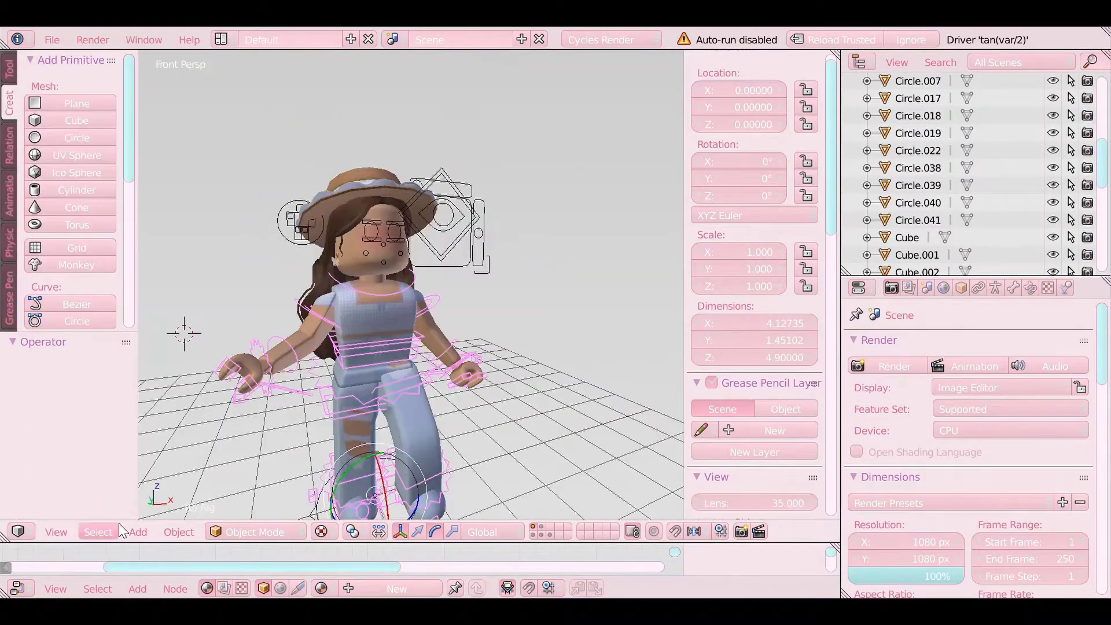
pyautogui.press('ctrl+alt+KP_0')
pyautogui.click(56, 532)
# Step: Walk the camera with Shift+F to frame the girl, then select waist bone Bone.006
pyautogui.press('Escape')
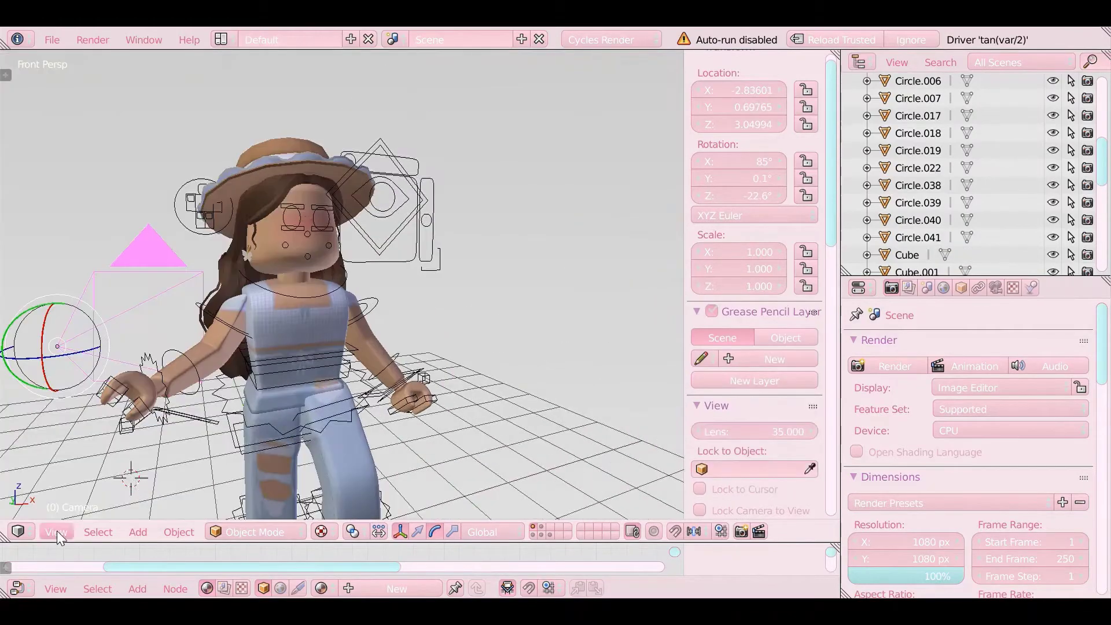
pyautogui.hotkey('shift', 'f')
pyautogui.press('s')
pyautogui.press('w')
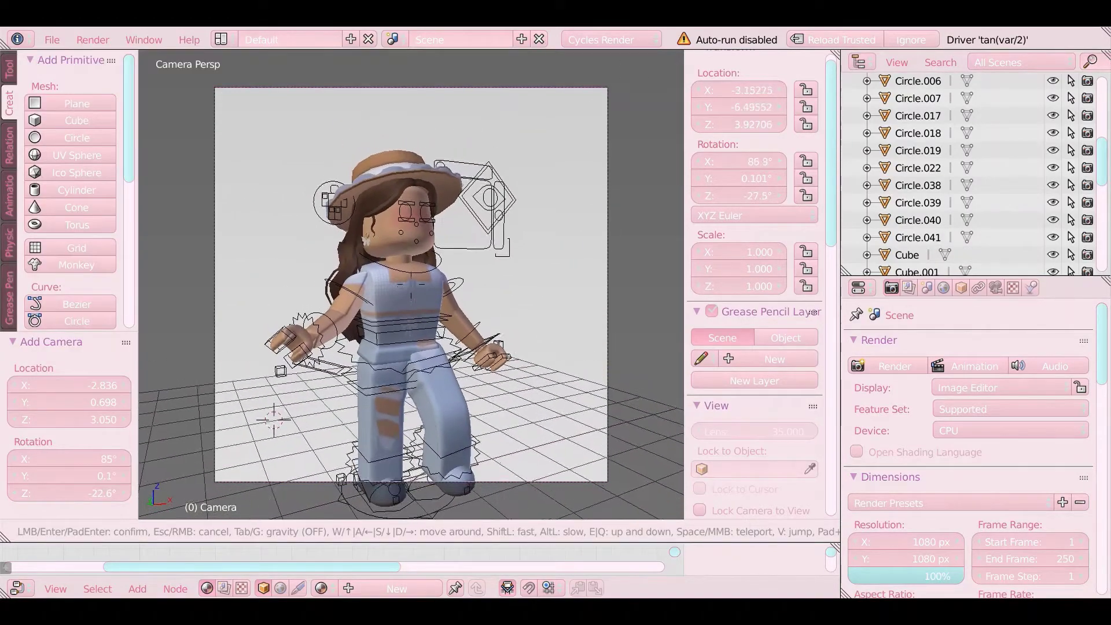
pyautogui.press('Return')
pyautogui.hotkey('ctrl', 'Tab')
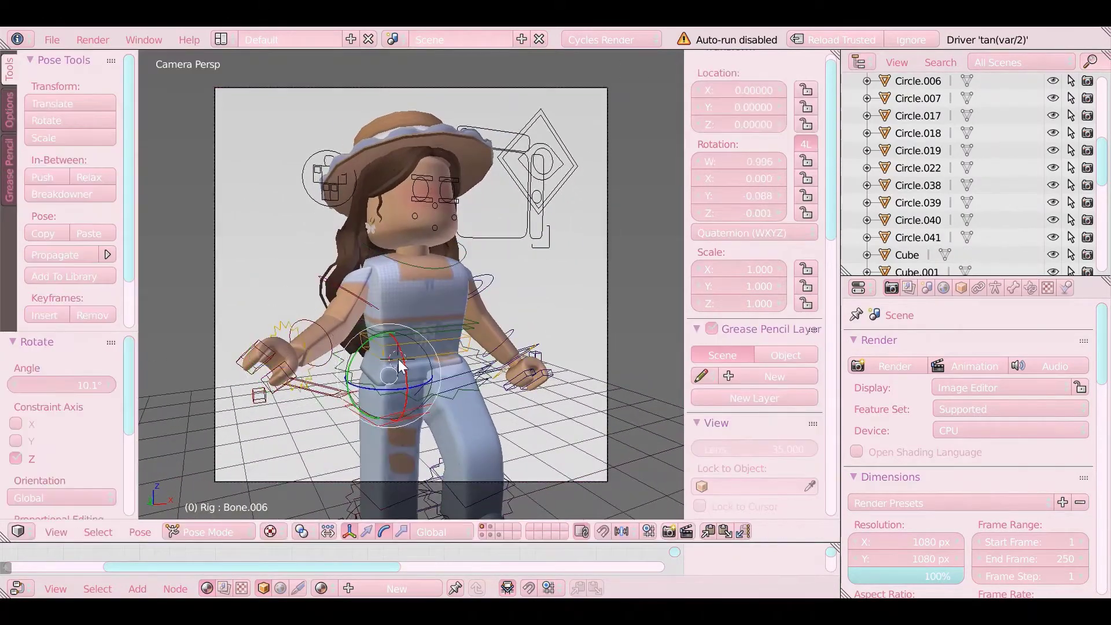
pyautogui.rightClick(411, 415)
# Step: Browse the render layer and light path settings, then settle on the World properties tab
pyautogui.click(909, 287)
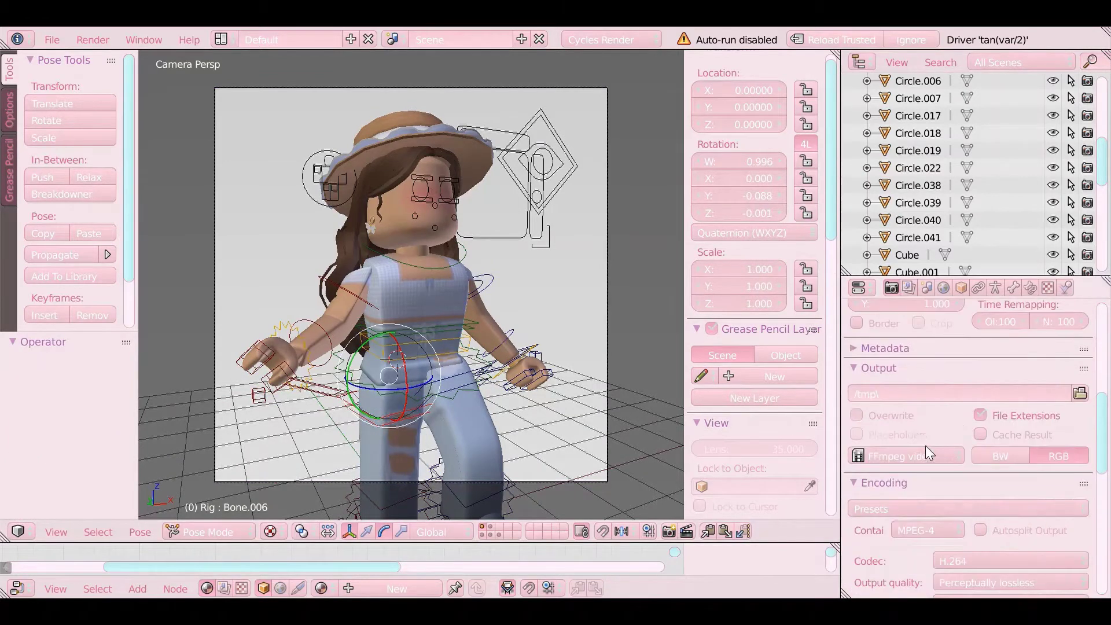
pyautogui.scroll(-10, 967, 440)
pyautogui.click(889, 440)
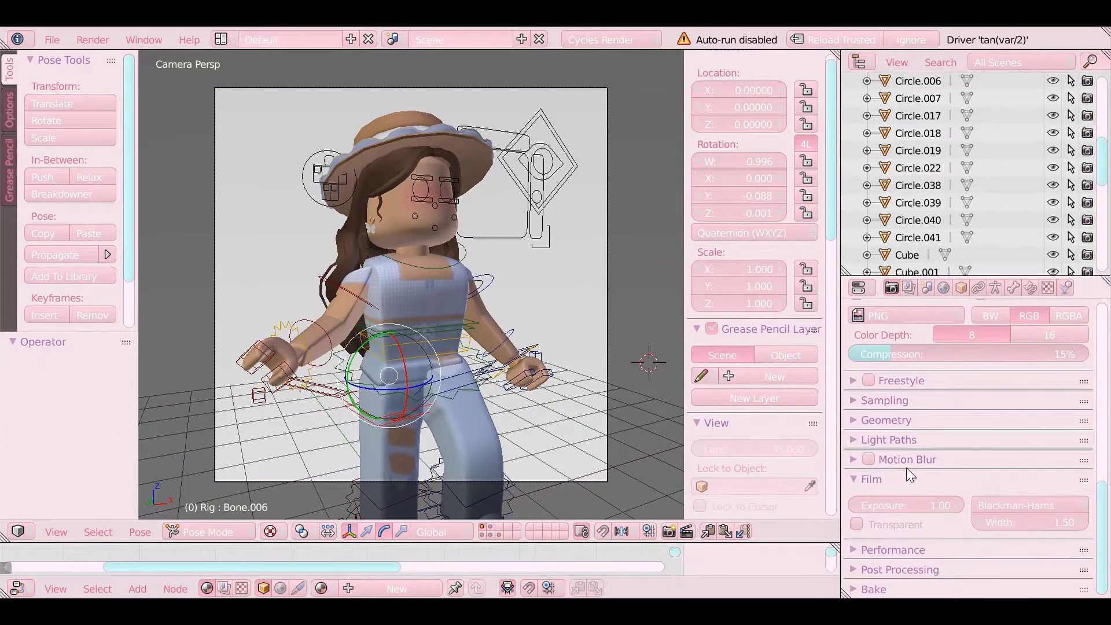
pyautogui.scroll(15, 937, 400)
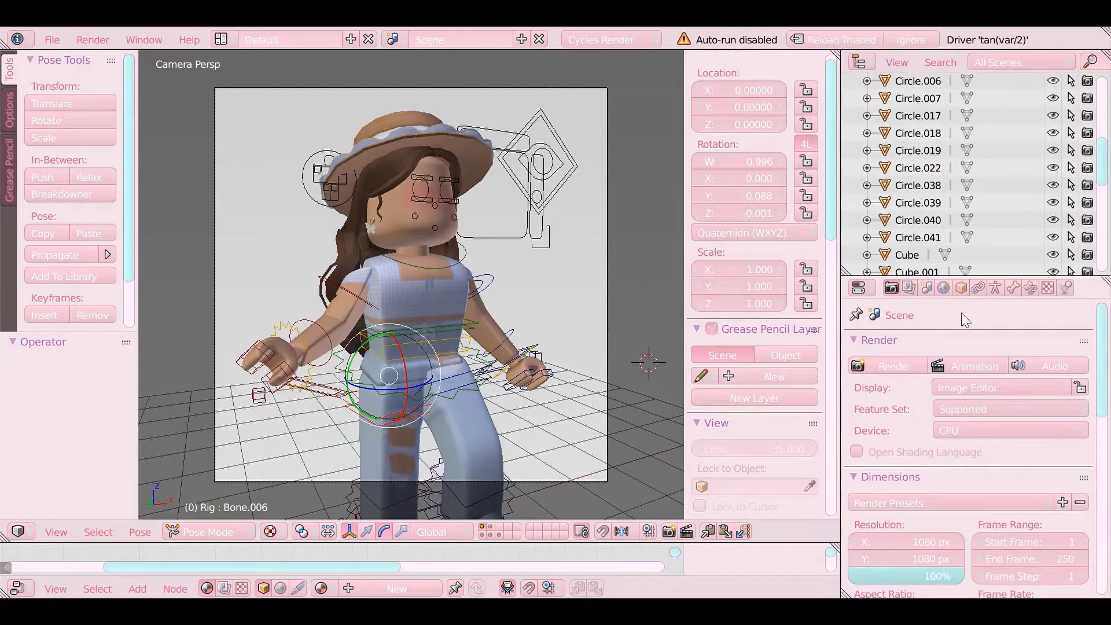
pyautogui.click(945, 288)
pyautogui.click(911, 287)
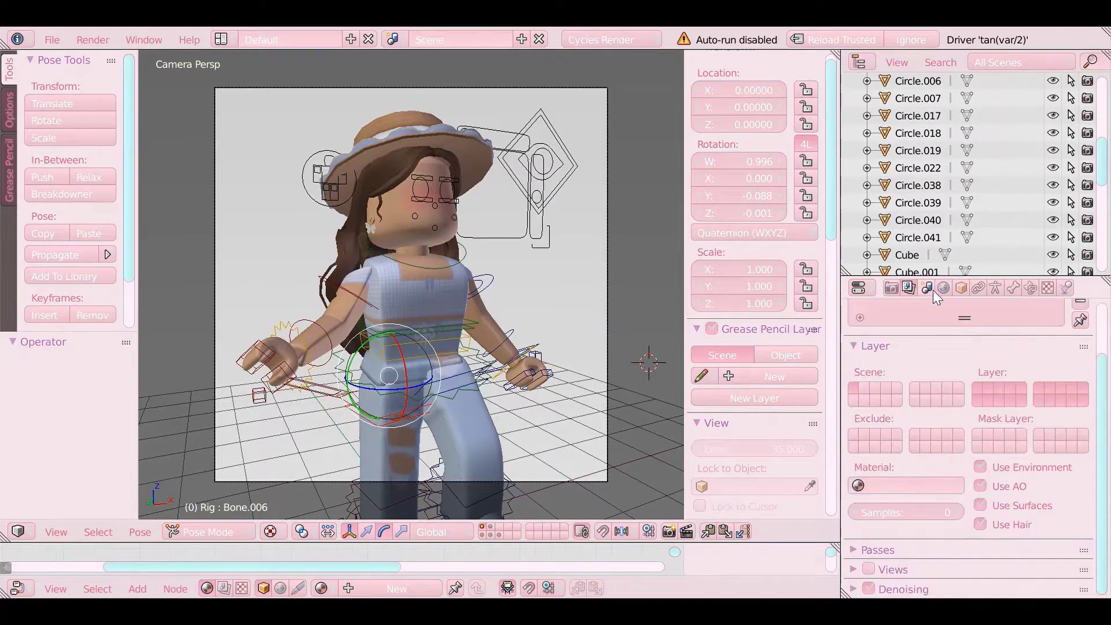
pyautogui.click(939, 290)
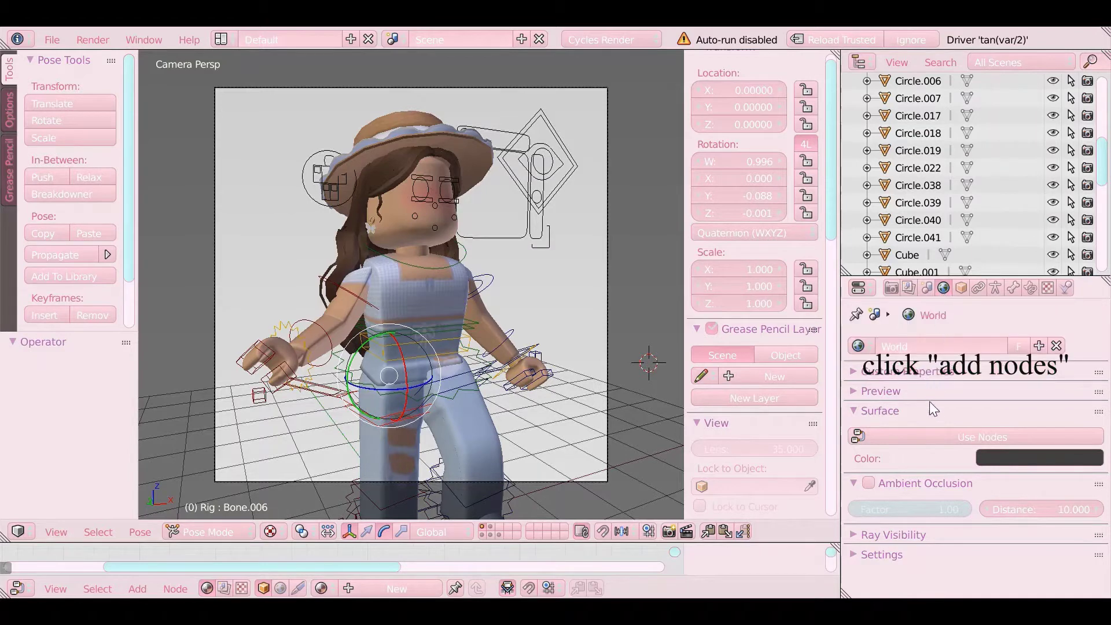
# Step: Enable world Use Nodes and load the Sunset Fairway HDRI into an Environment Texture on Color
pyautogui.click(954, 440)
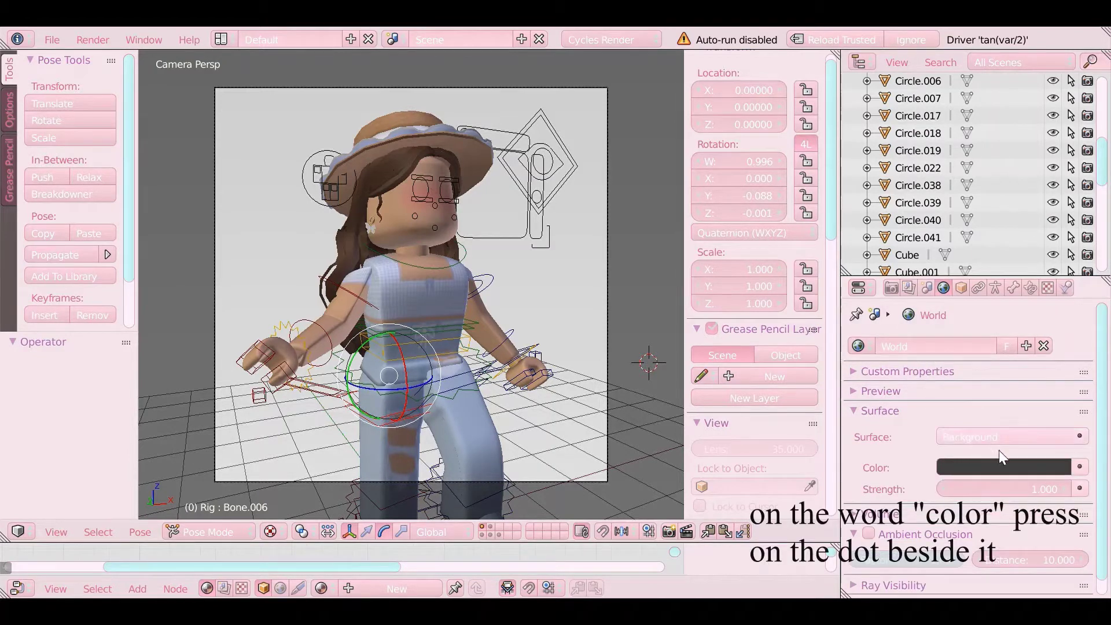
pyautogui.click(1080, 467)
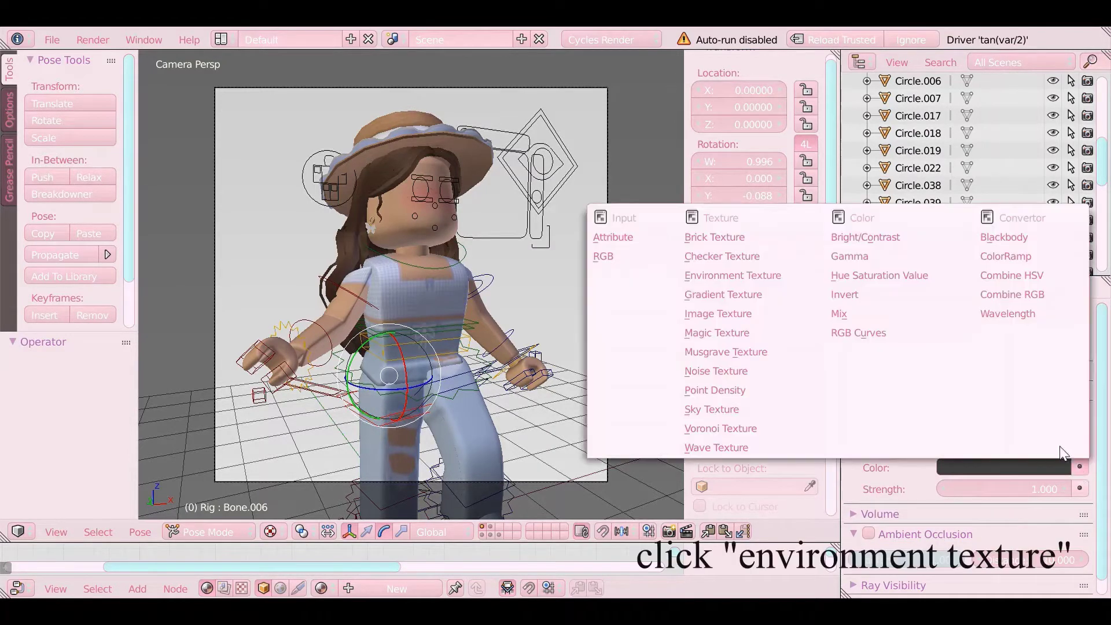
pyautogui.click(745, 275)
pyautogui.click(994, 492)
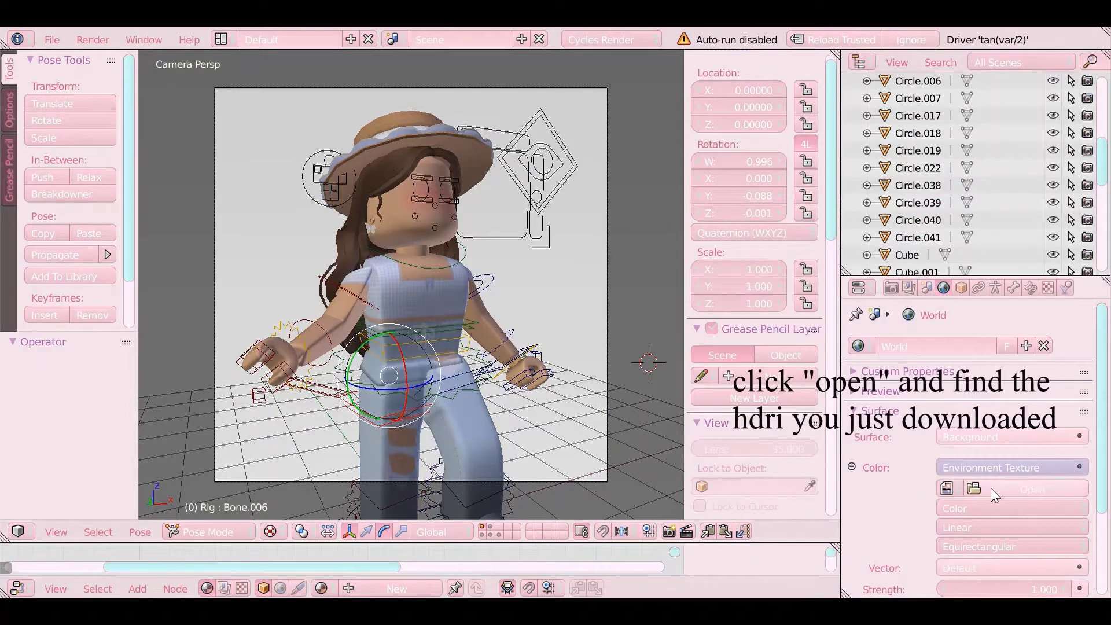
pyautogui.click(1038, 490)
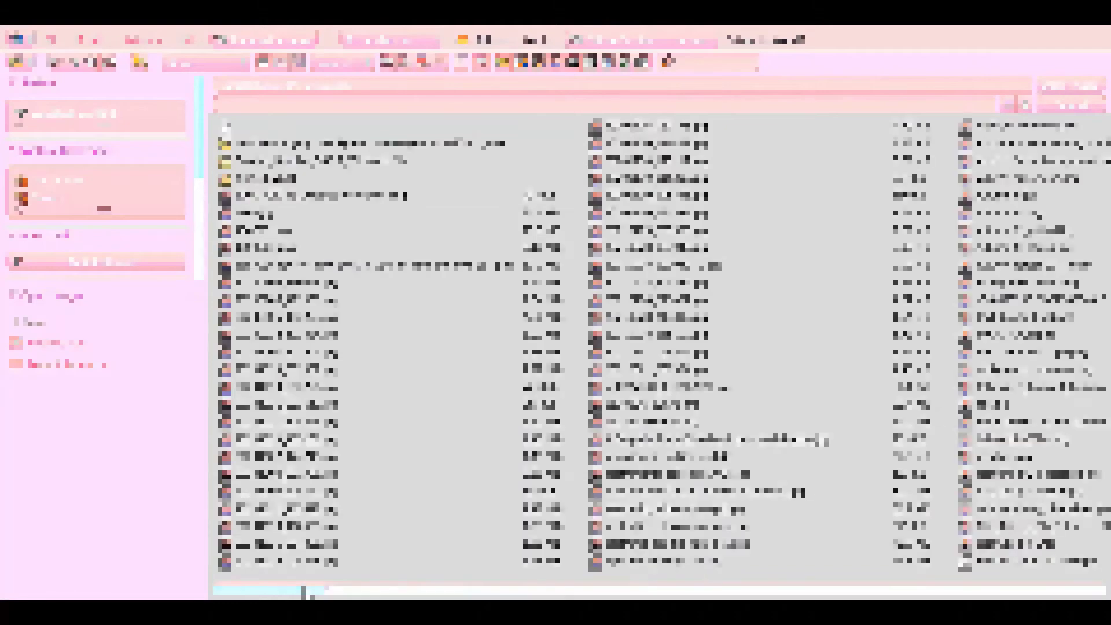
pyautogui.moveTo(901, 587); pyautogui.dragTo(776, 587)
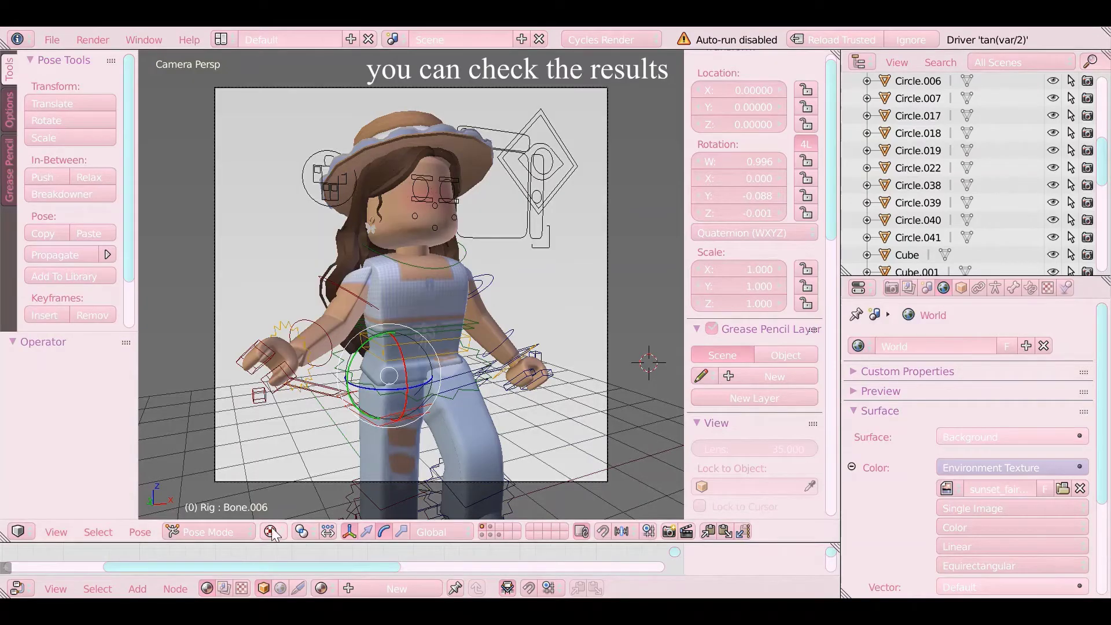
# Step: Preview the girl in Rendered shading against the sunset, then return to Texture shading
pyautogui.click(271, 532)
pyautogui.click(339, 416)
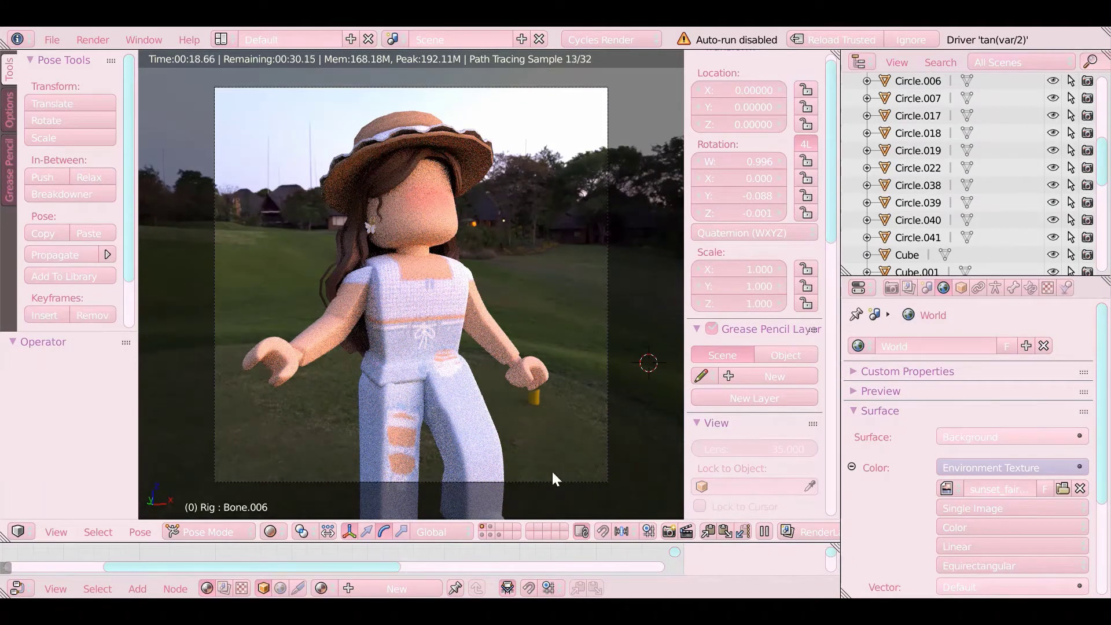
pyautogui.click(272, 532)
pyautogui.click(332, 457)
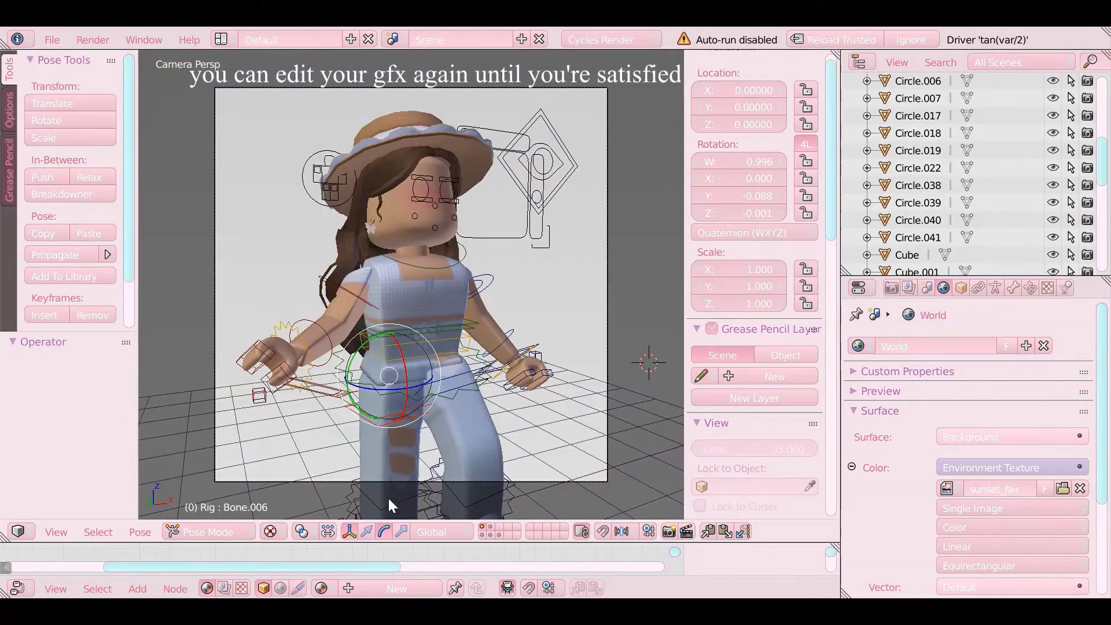
# Step: Rotate the waist bone 36.6° and select Bone.008
pyautogui.press('r')
pyautogui.click(422, 453)
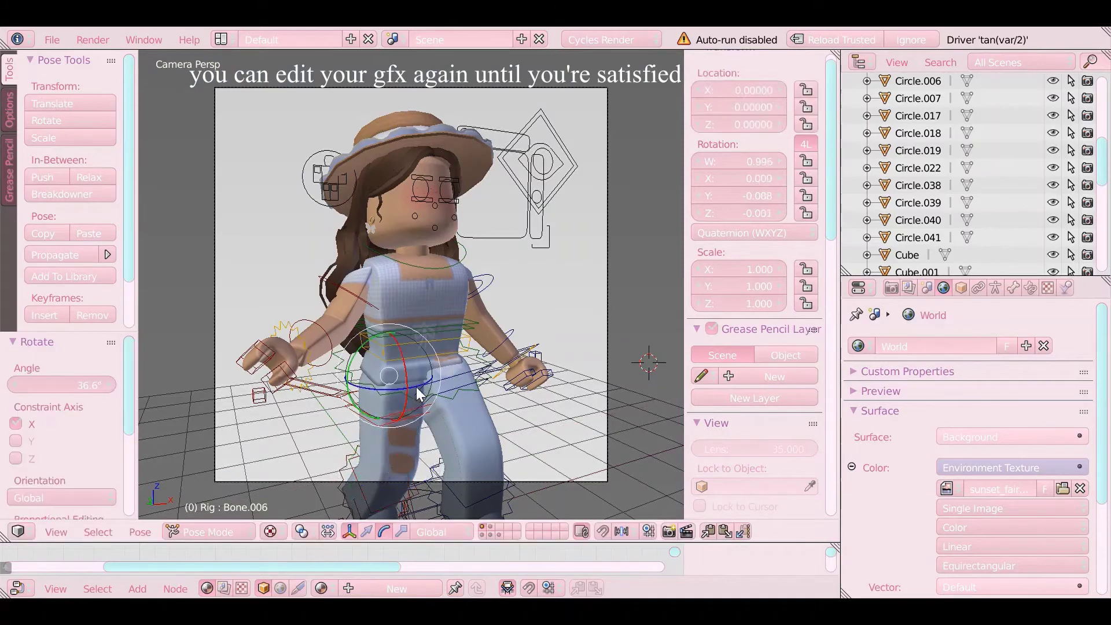
pyautogui.rightClick(454, 326)
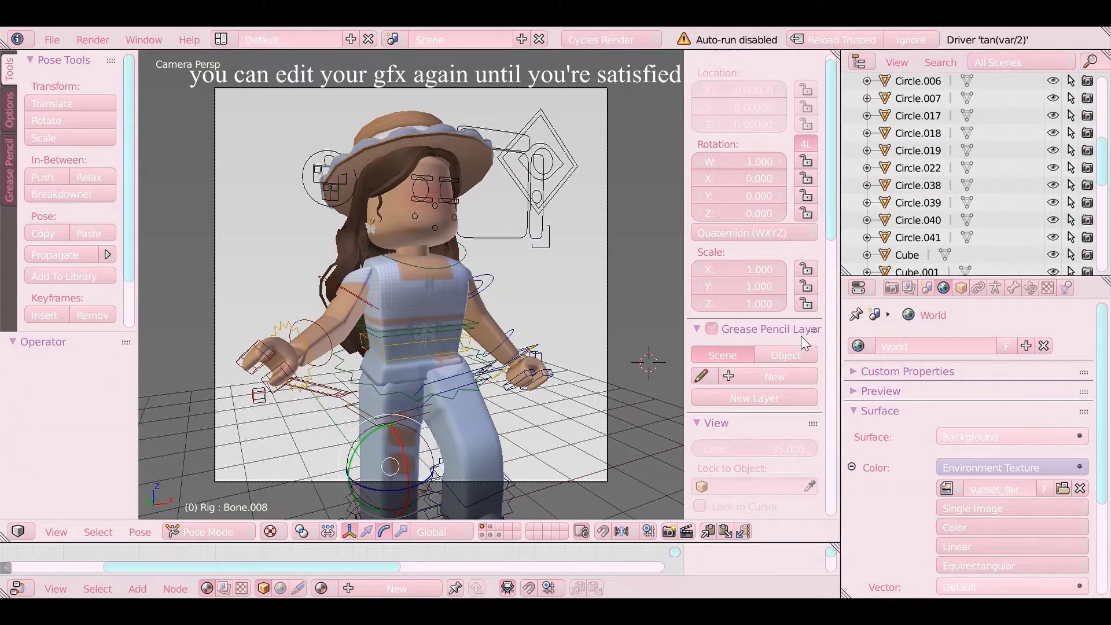
# Step: Start a 1080×1080 Cycles render of the posed girl against the sunset backdrop
pyautogui.click(891, 288)
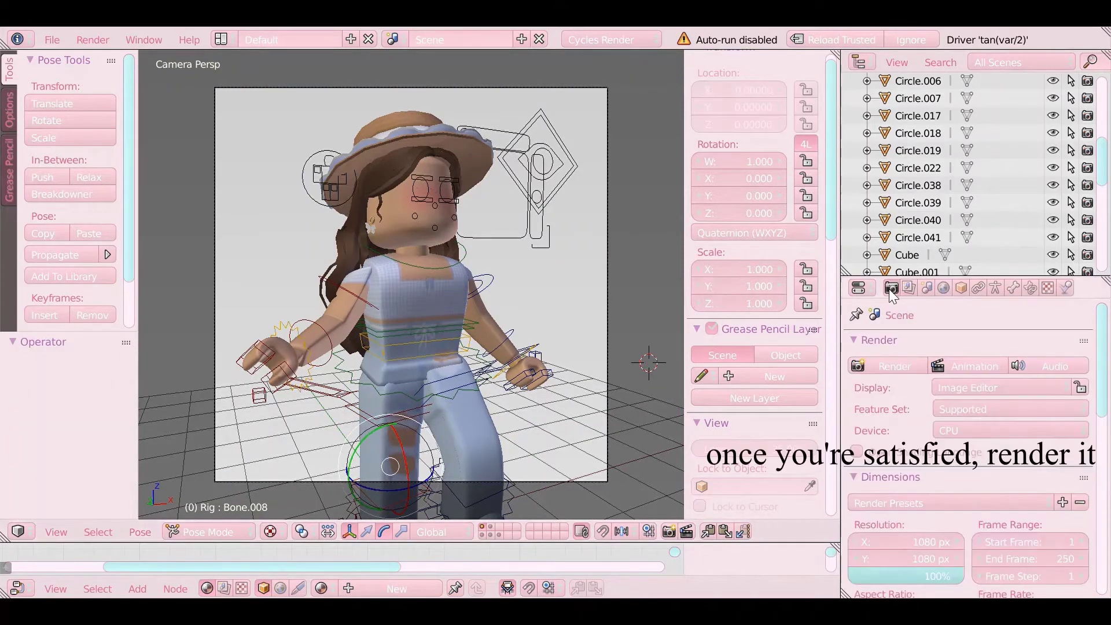
pyautogui.click(901, 366)
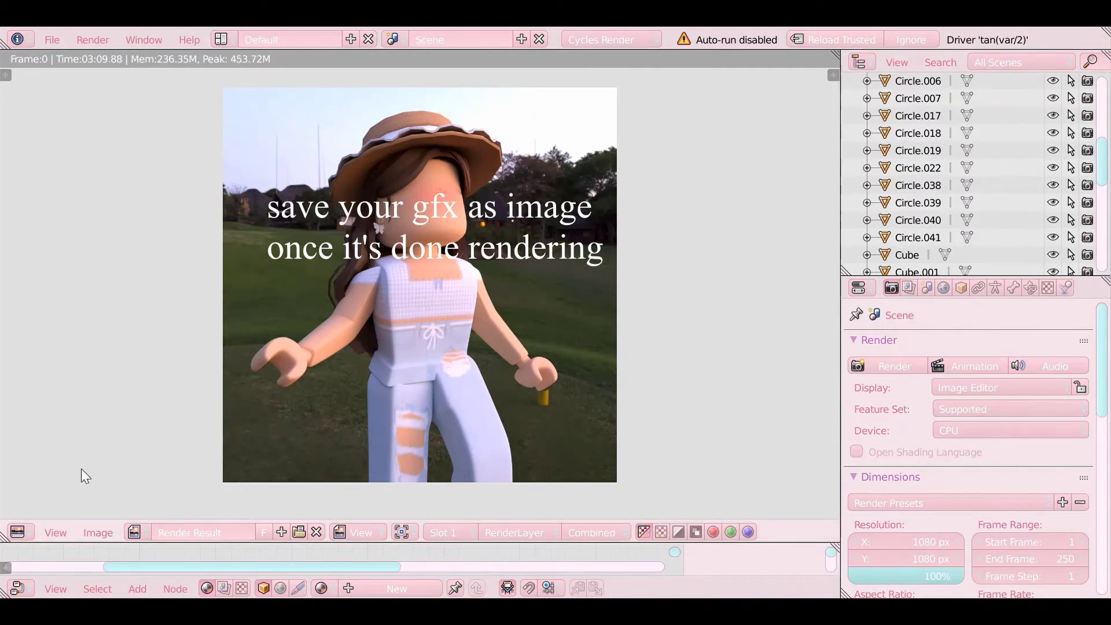
# Step: Choose Save As Image from the render window's Image menu to save the render
pyautogui.click(89, 528)
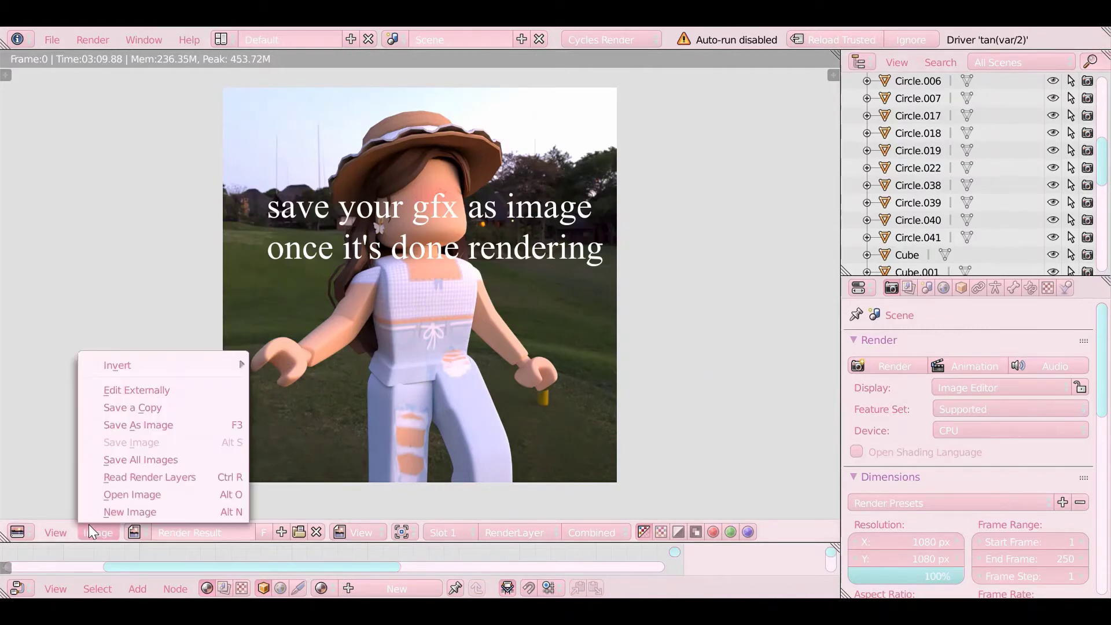
pyautogui.click(143, 433)
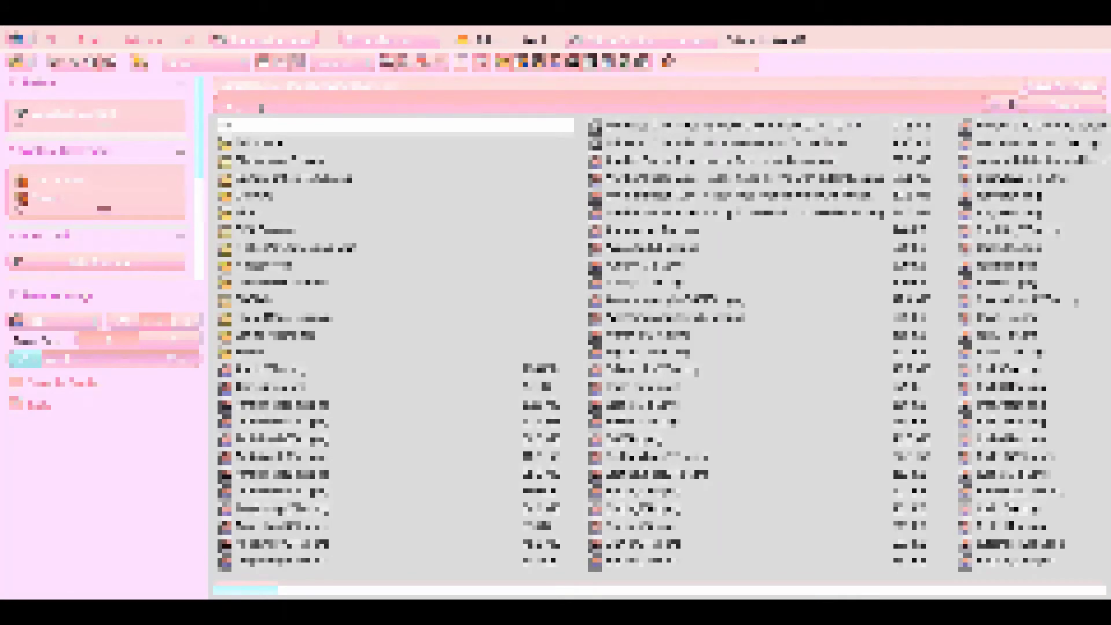